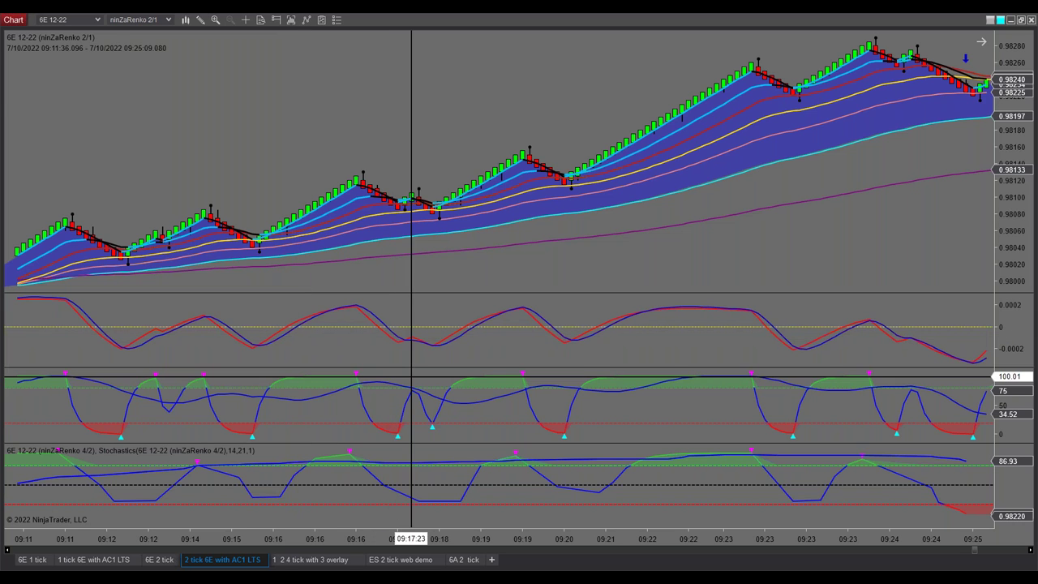
On the 6A Renko chart, add 6A 12-22 as a second ninZaRenko 4/2 data series
click(460, 560)
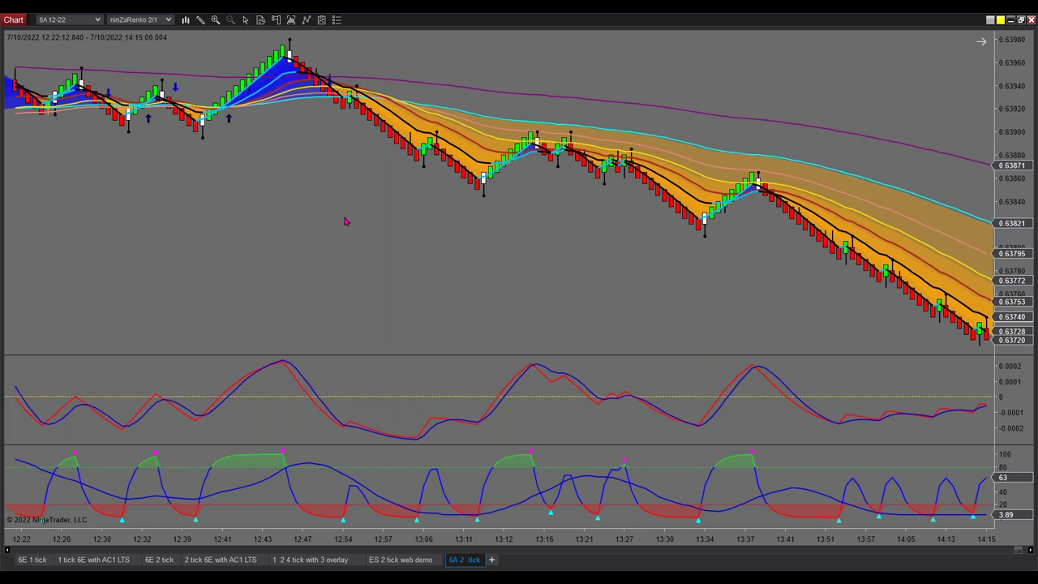
right_click(351, 219)
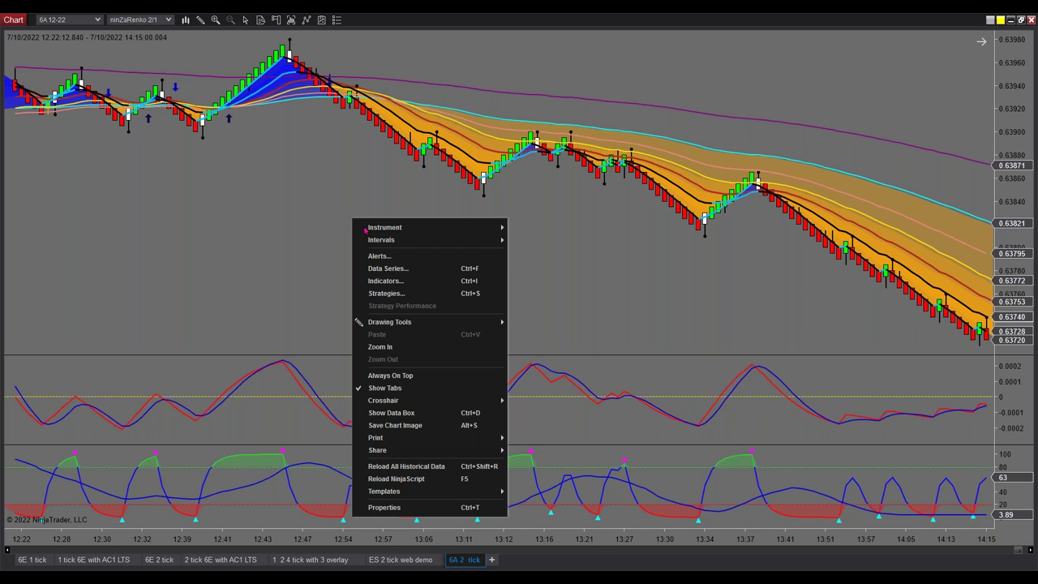
click(403, 273)
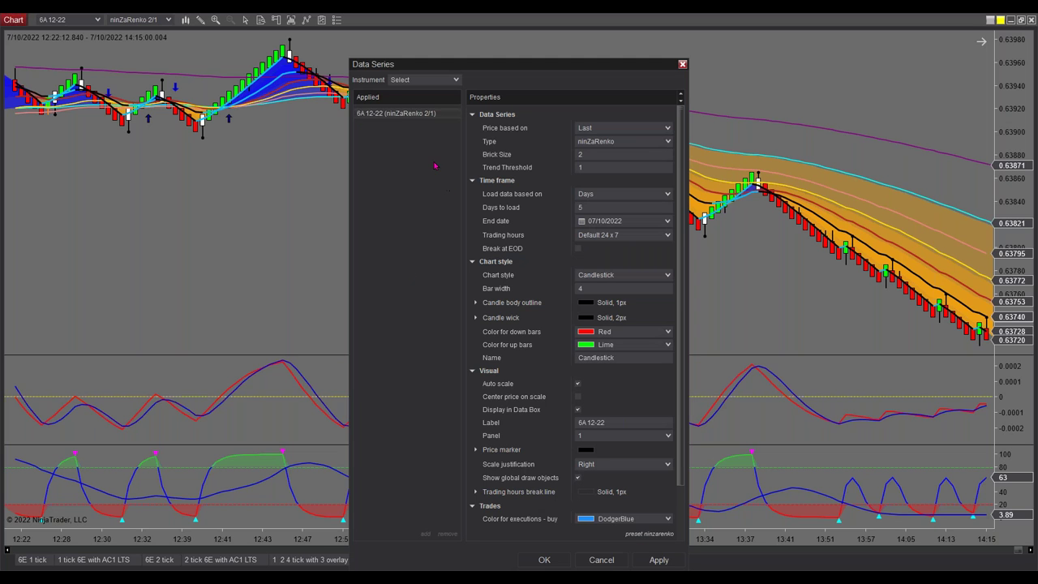
click(452, 80)
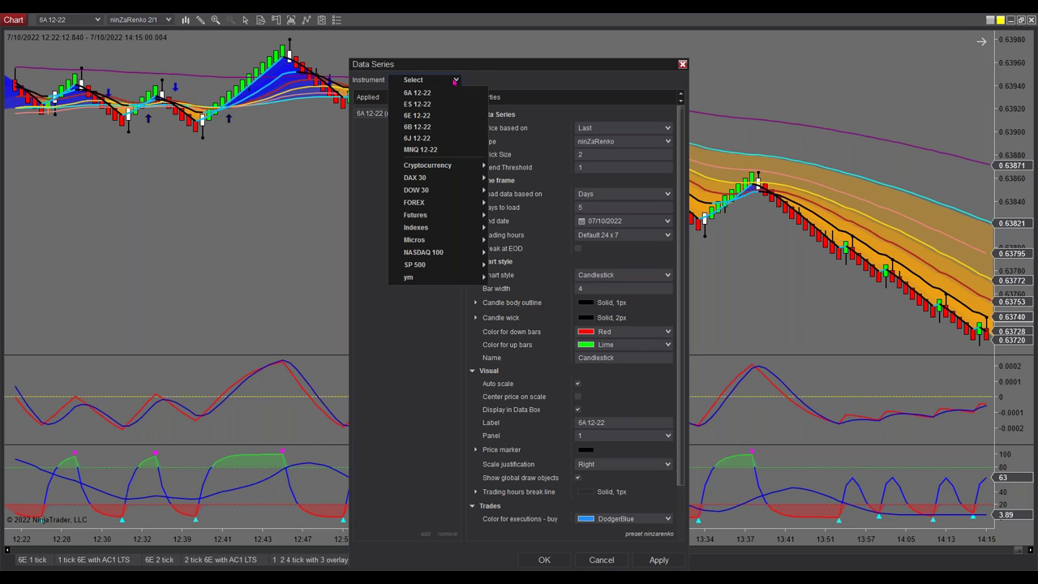
click(442, 95)
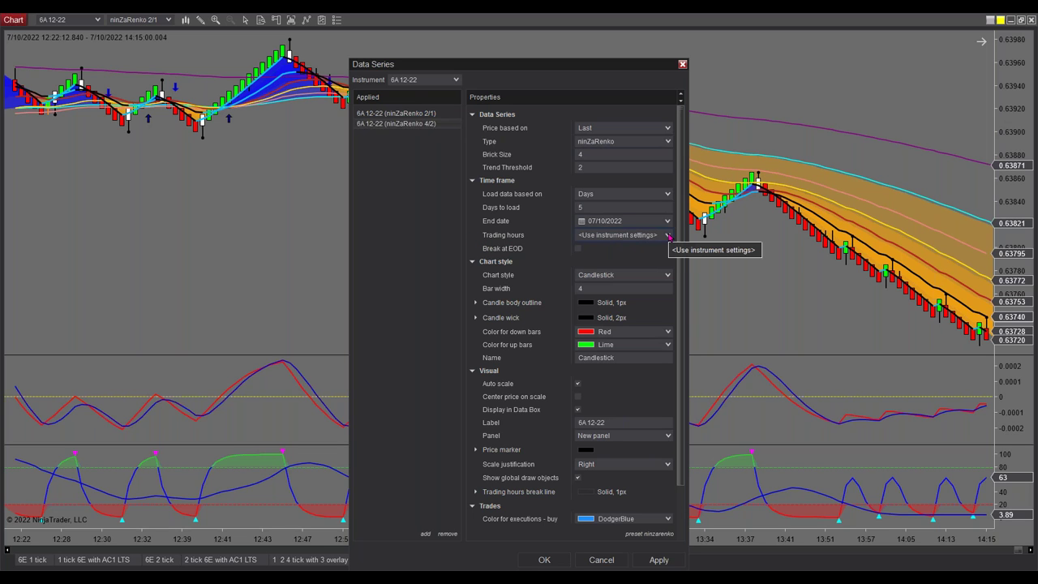
Select the new 4/2 series and set its trading hours to Default 24 x 7
click(427, 114)
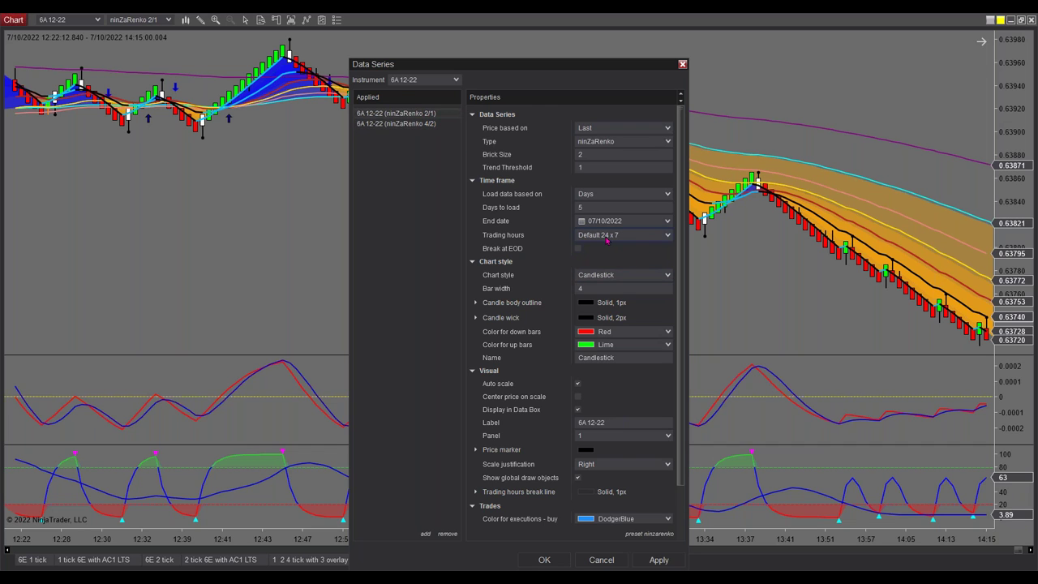
click(413, 124)
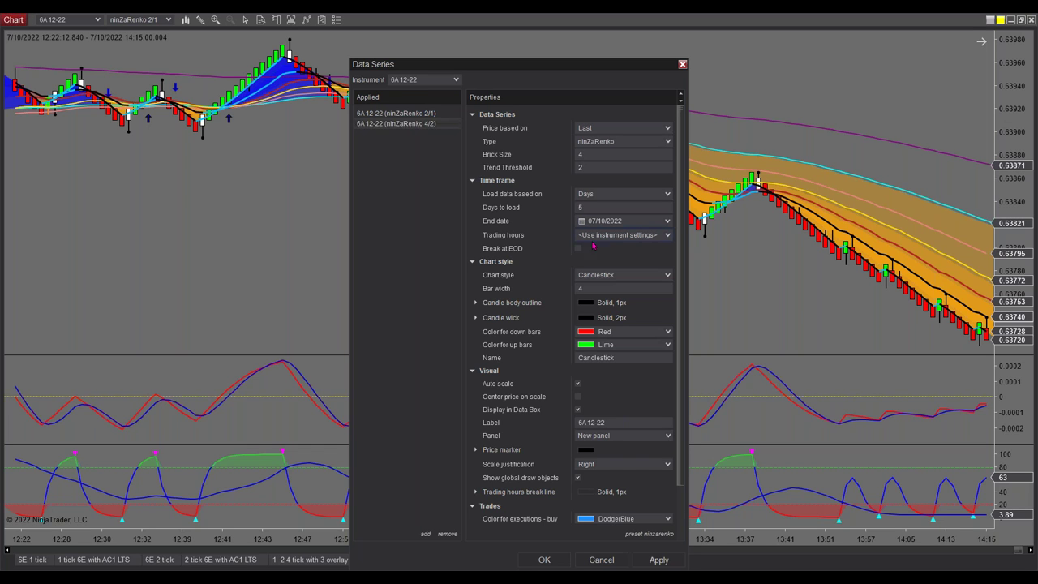
click(667, 235)
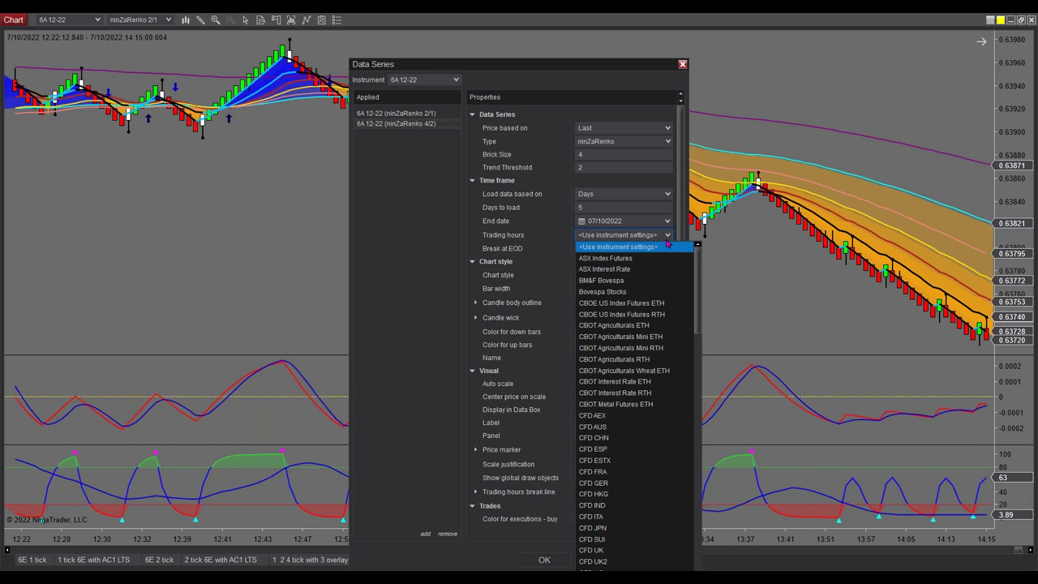
scroll(616, 438, down, 5)
scroll(617, 438, down, 1)
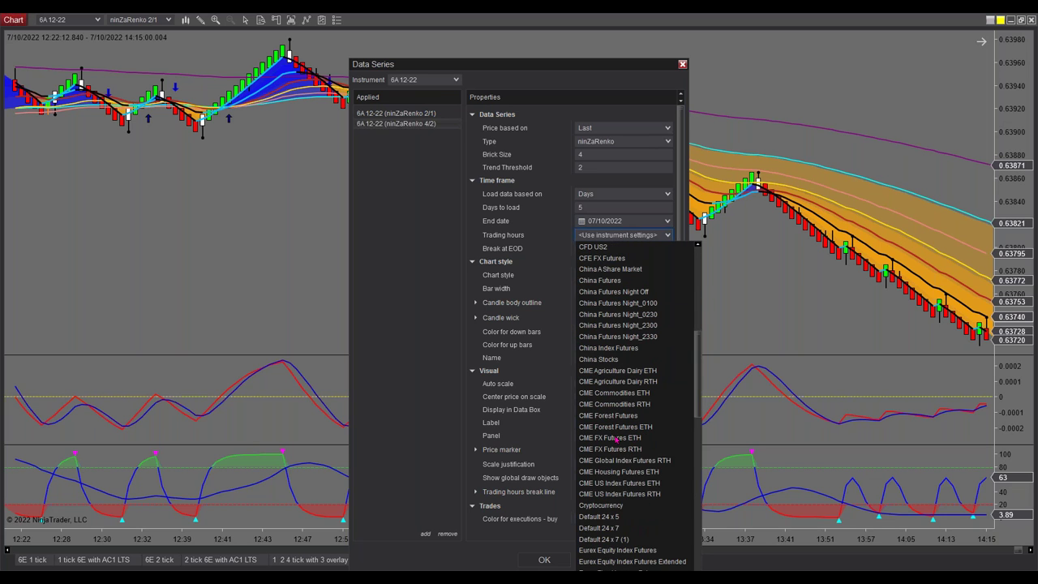
click(621, 527)
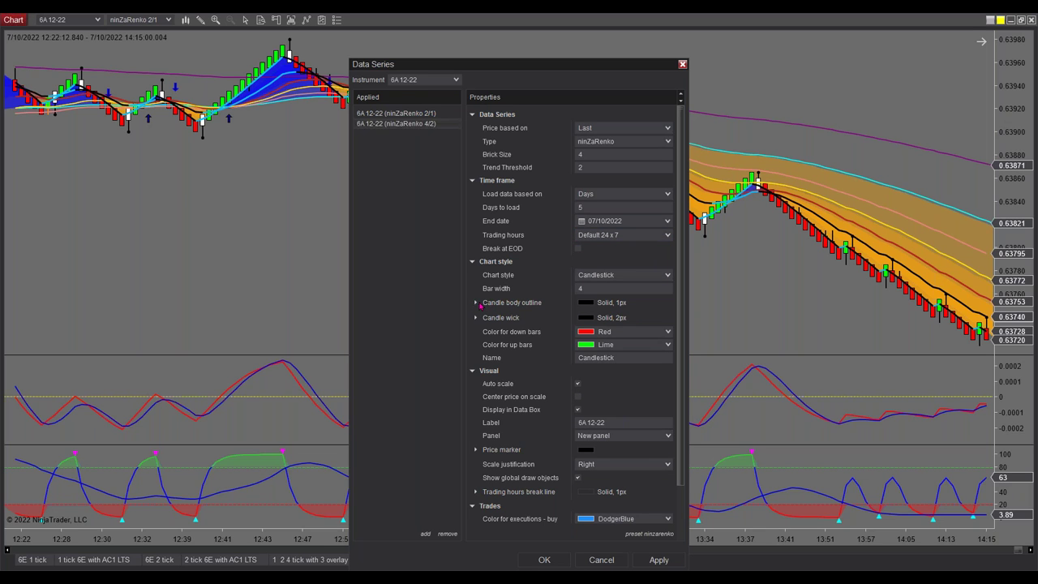
Set the 4/2 series' candle body outline and candle wick colours to Transparent
click(475, 302)
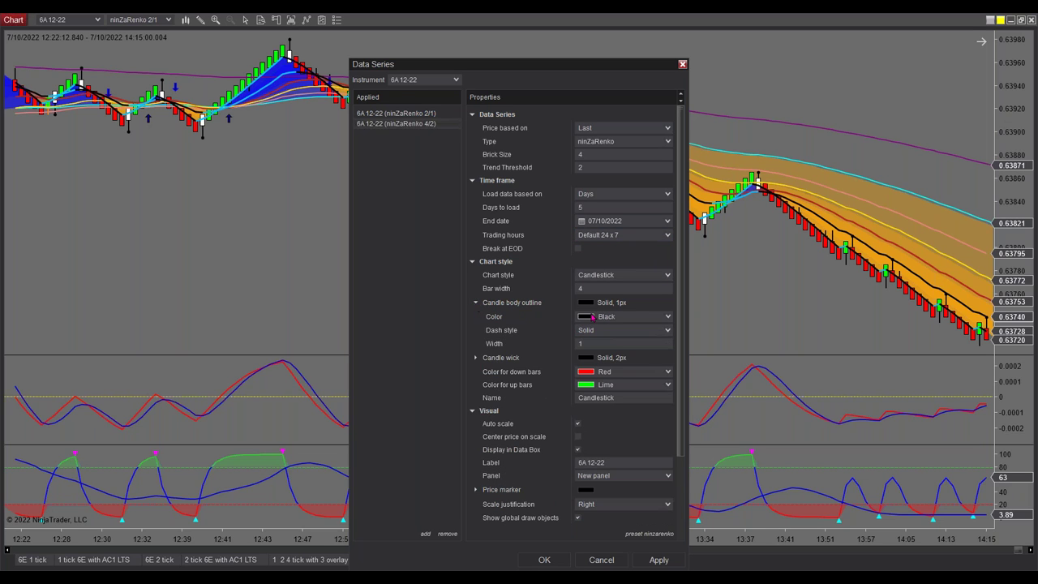
click(668, 316)
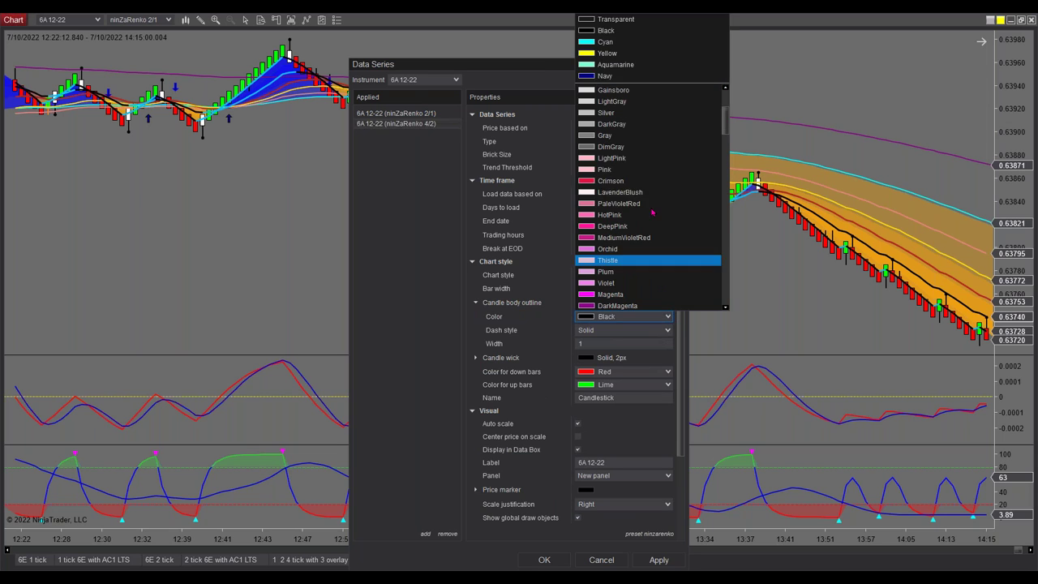
click(616, 19)
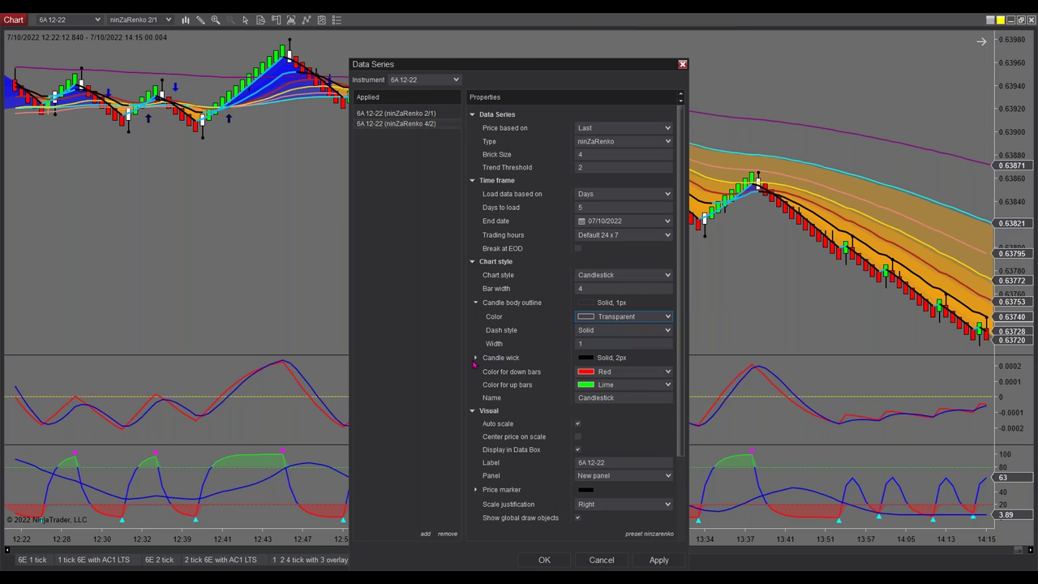
click(476, 358)
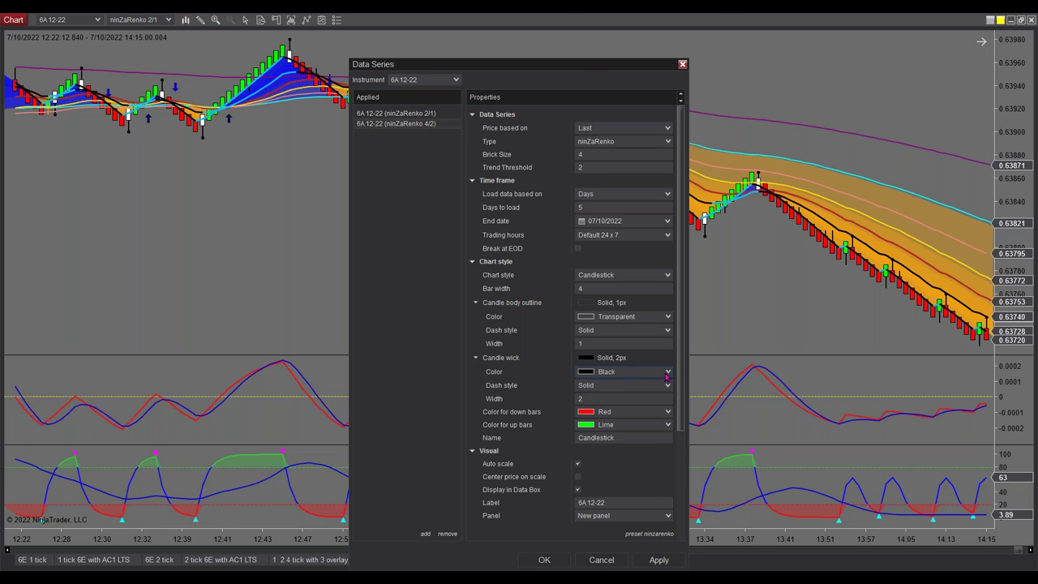
click(666, 371)
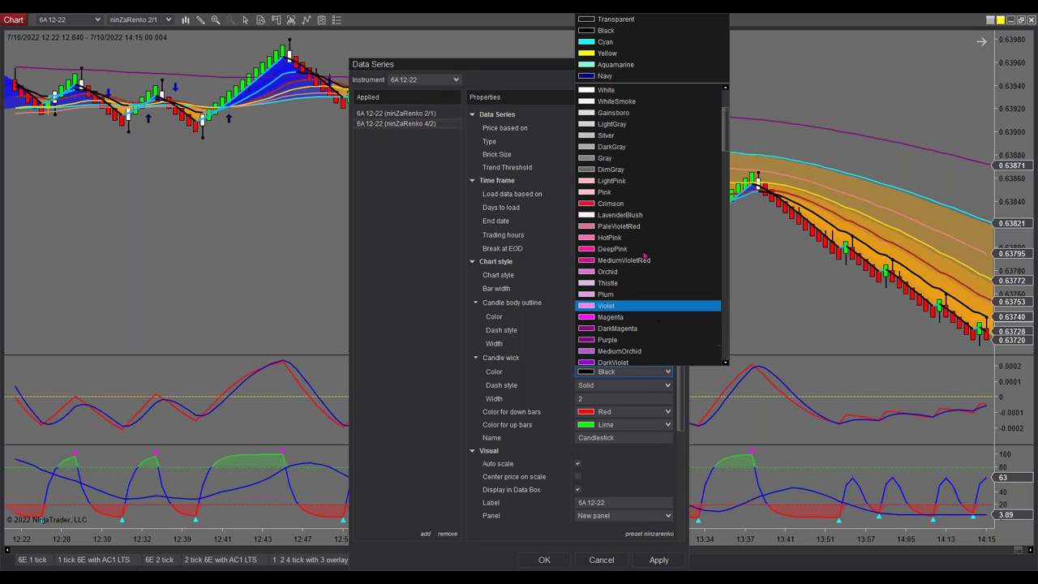
click(617, 19)
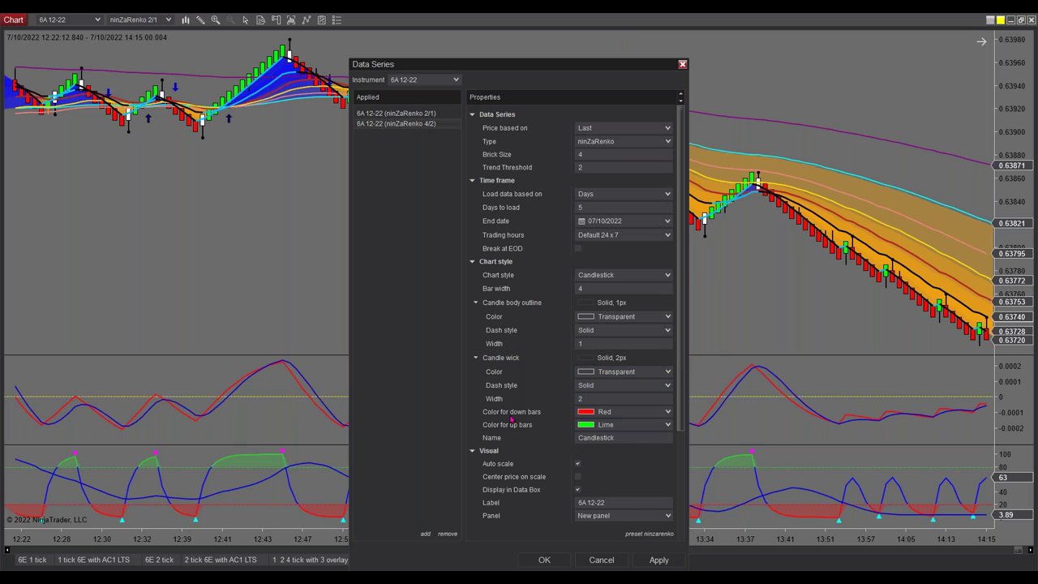
Make the down bars Transparent and change the up bars to WhiteSmoke
click(666, 411)
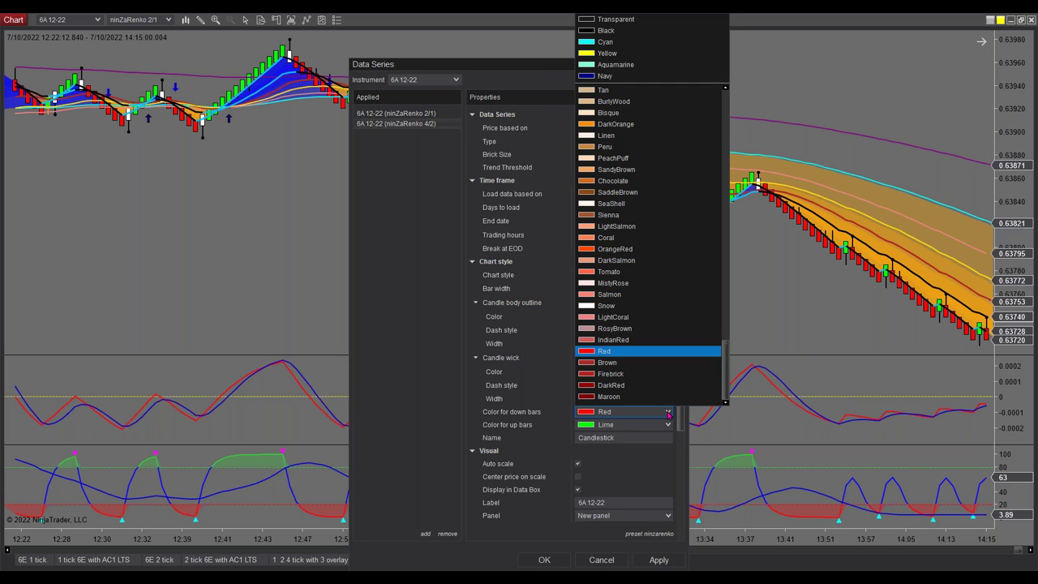
click(624, 21)
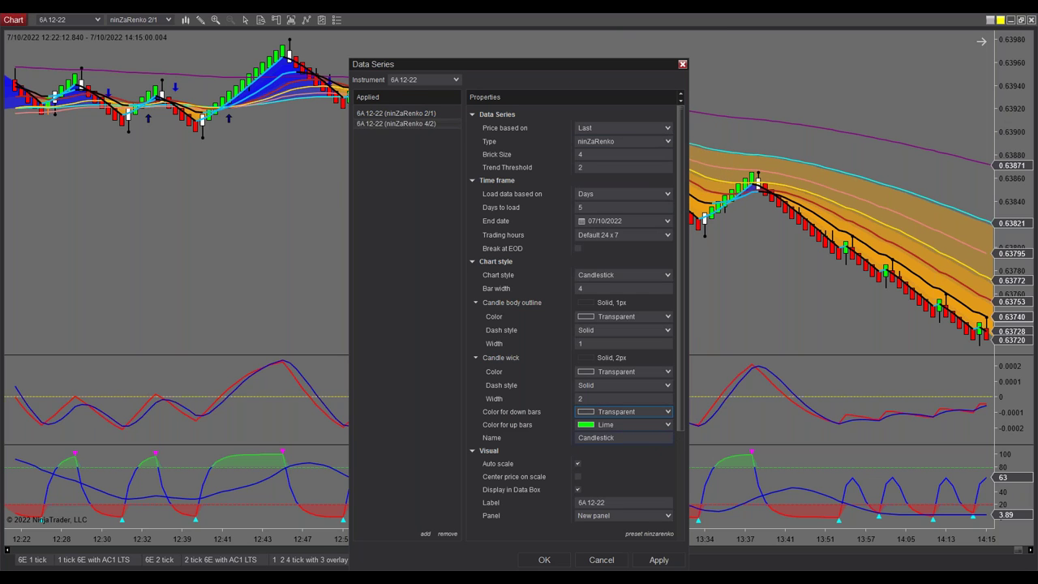
click(666, 427)
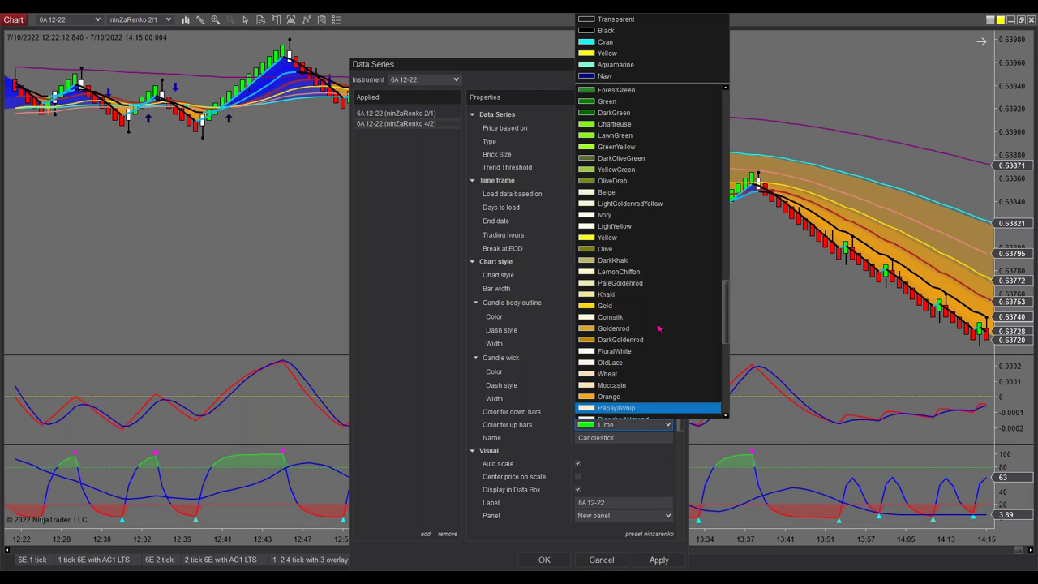
click(628, 29)
scroll(618, 343, down, 3)
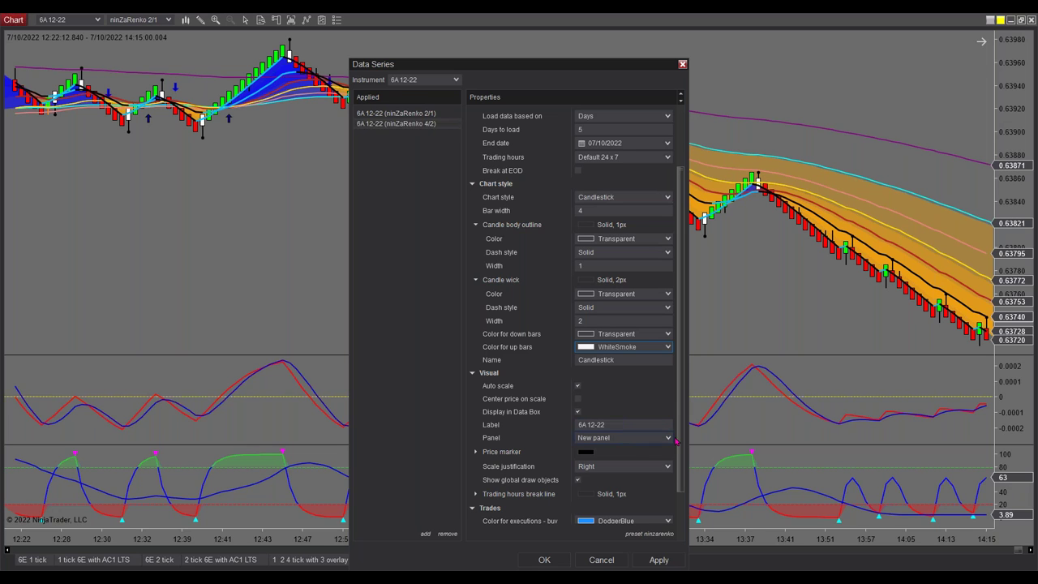
Place the 4/2 series in panel 3 with Overlay scale justification and apply it
click(668, 438)
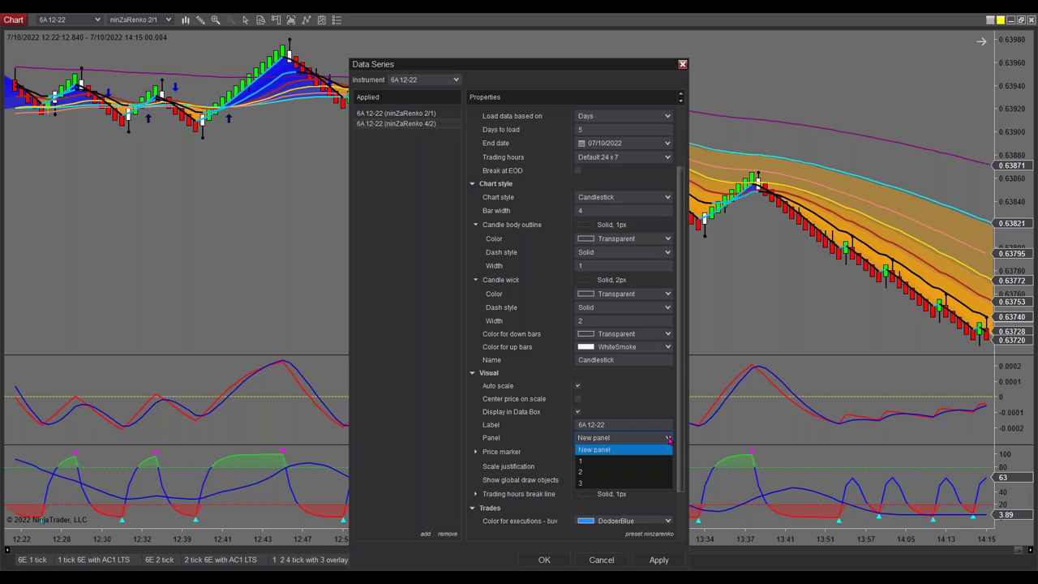
click(595, 465)
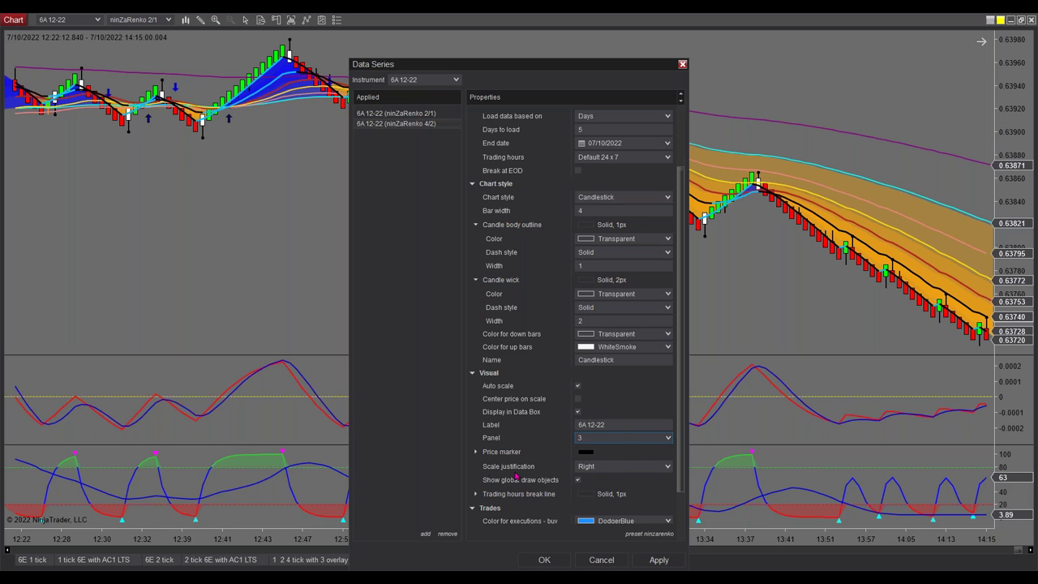
click(668, 469)
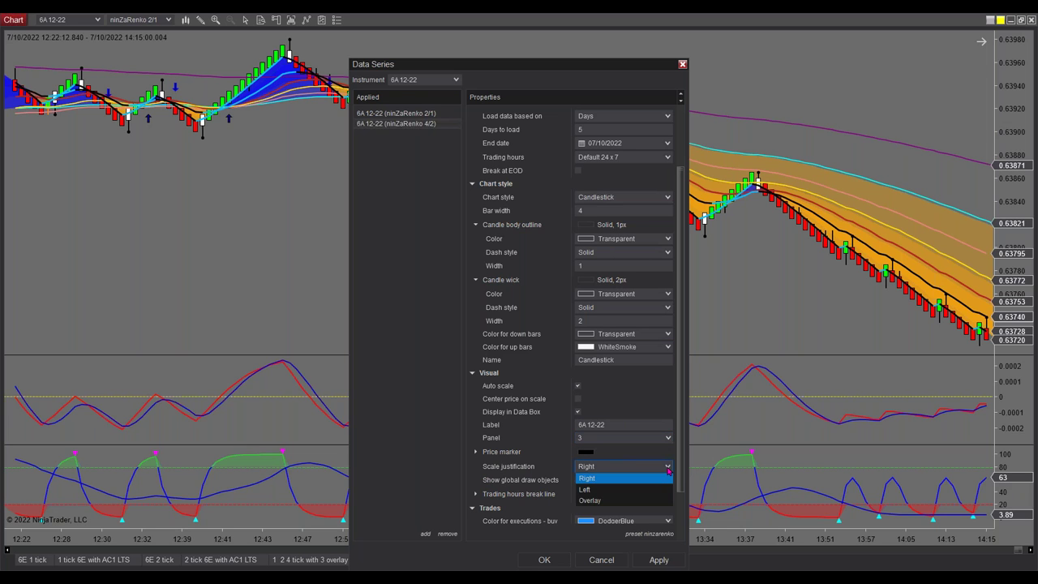
click(604, 501)
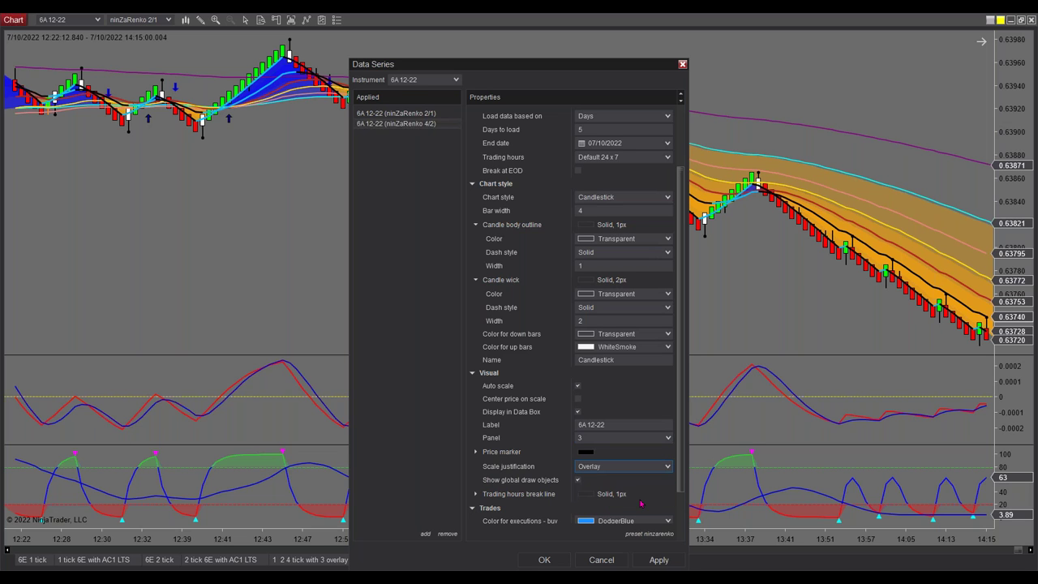
click(551, 561)
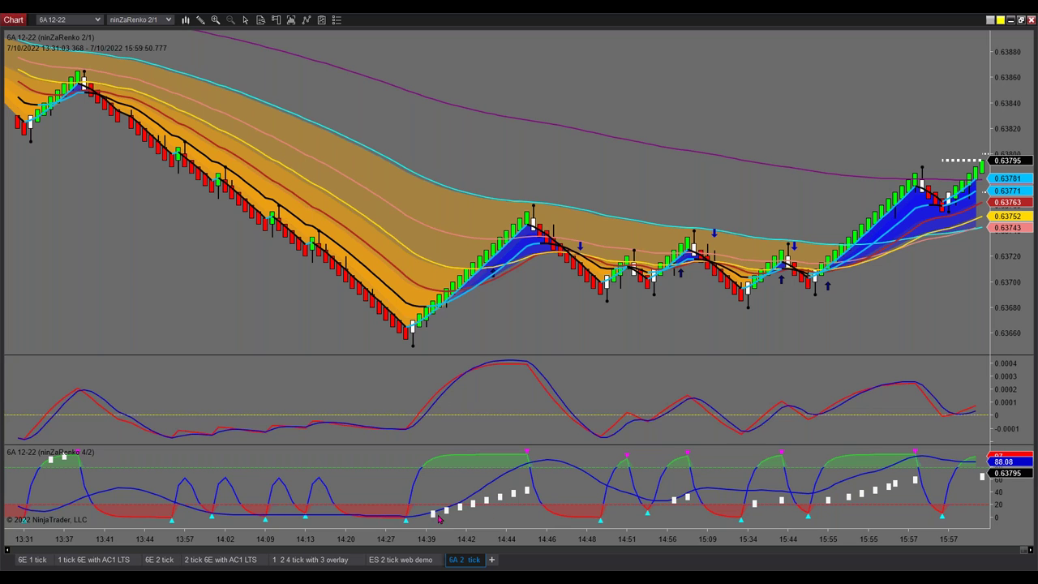
Change the 4/2 series' up bars from WhiteSmoke to Transparent and apply the change
right_click(513, 143)
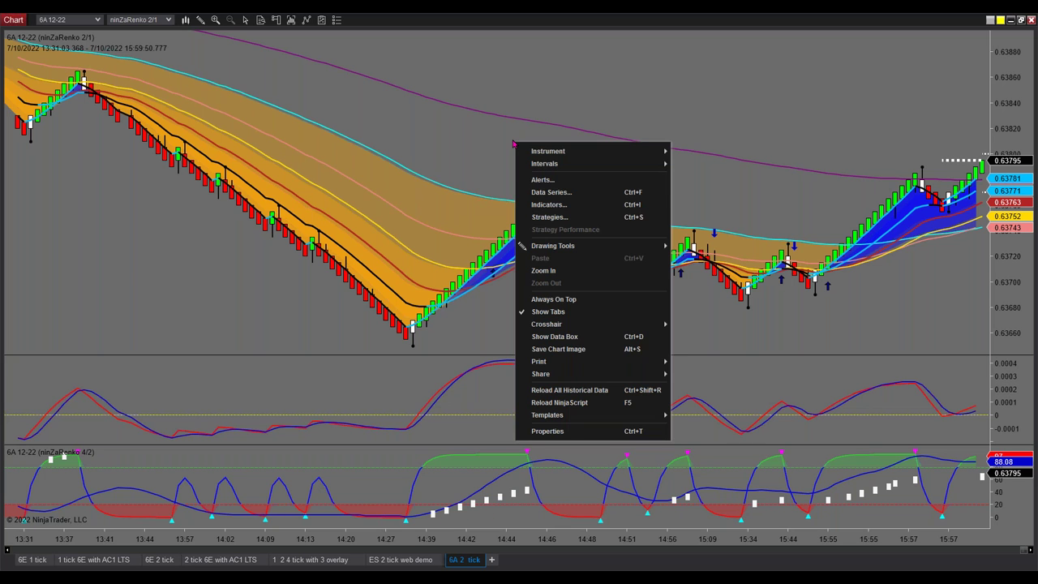
click(559, 192)
click(421, 126)
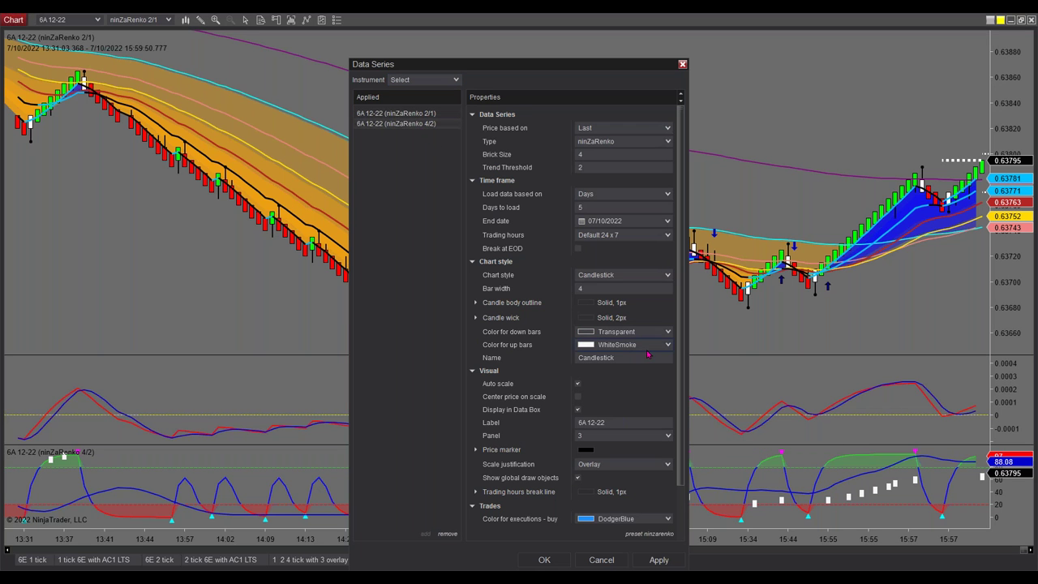
click(669, 345)
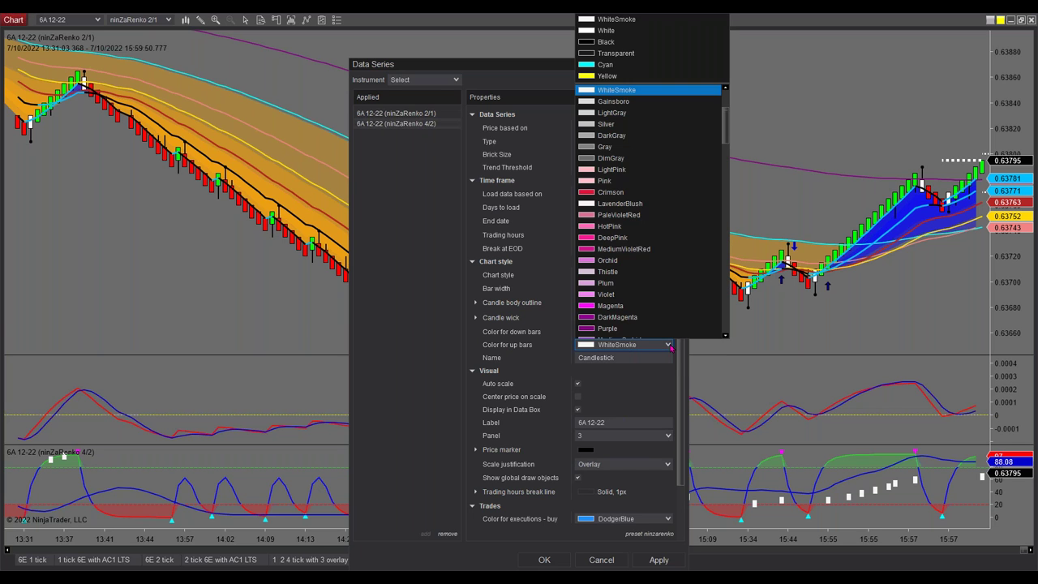
scroll(641, 329, down, 1)
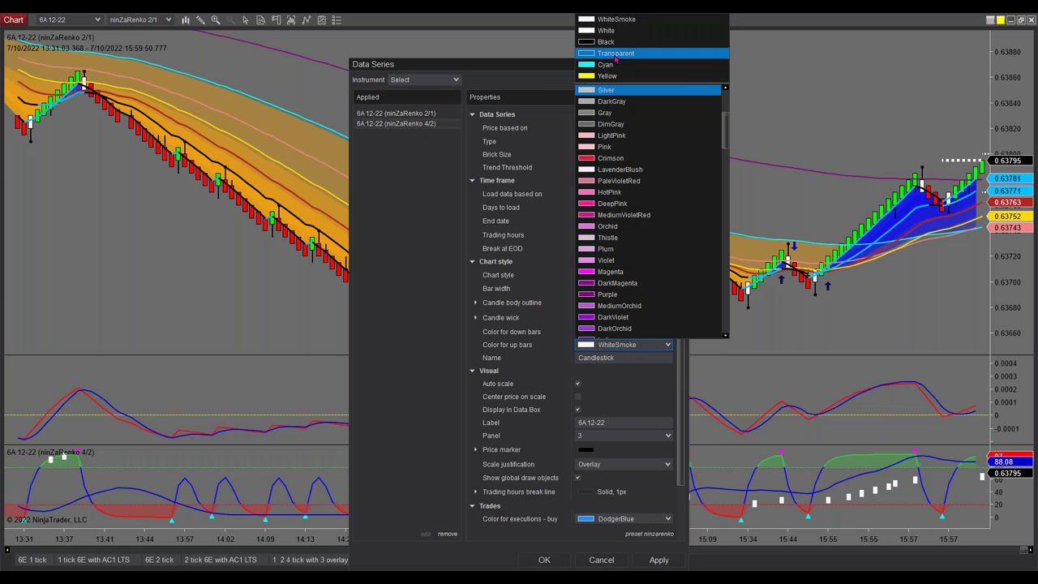
click(616, 54)
click(544, 560)
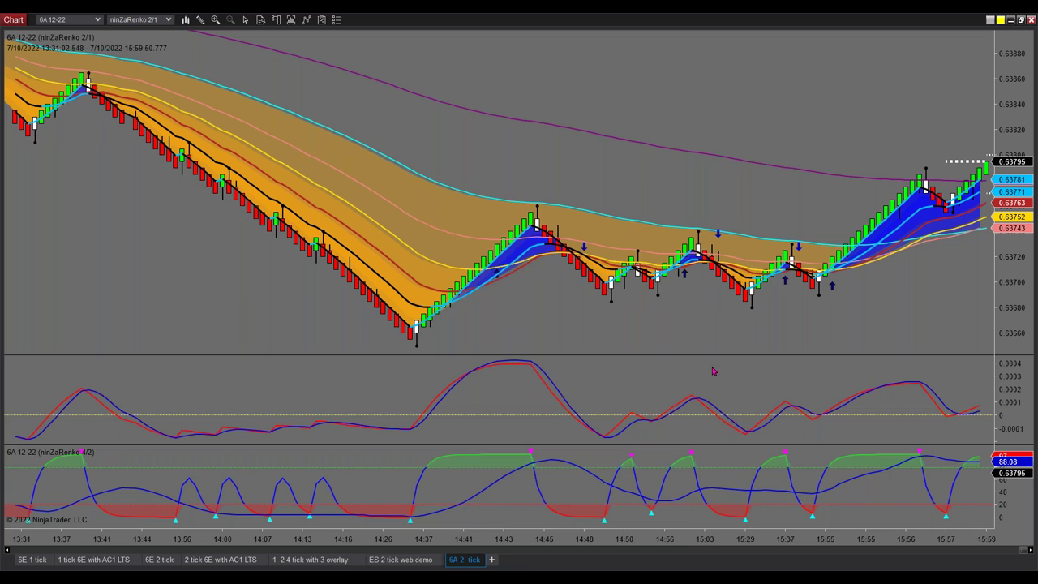
Add the RSI indicator to the chart from the available indicators list
right_click(489, 143)
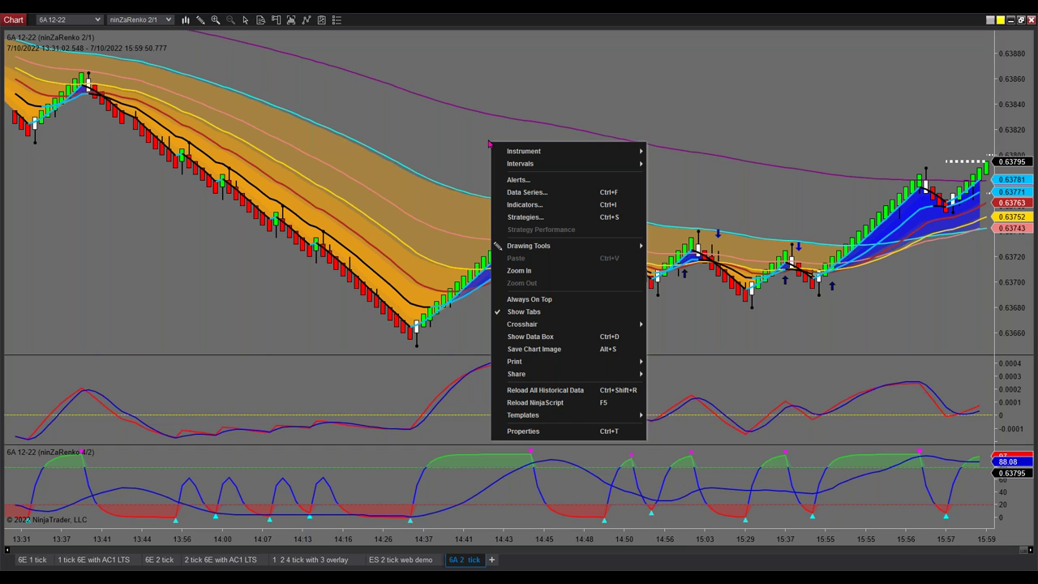
click(524, 206)
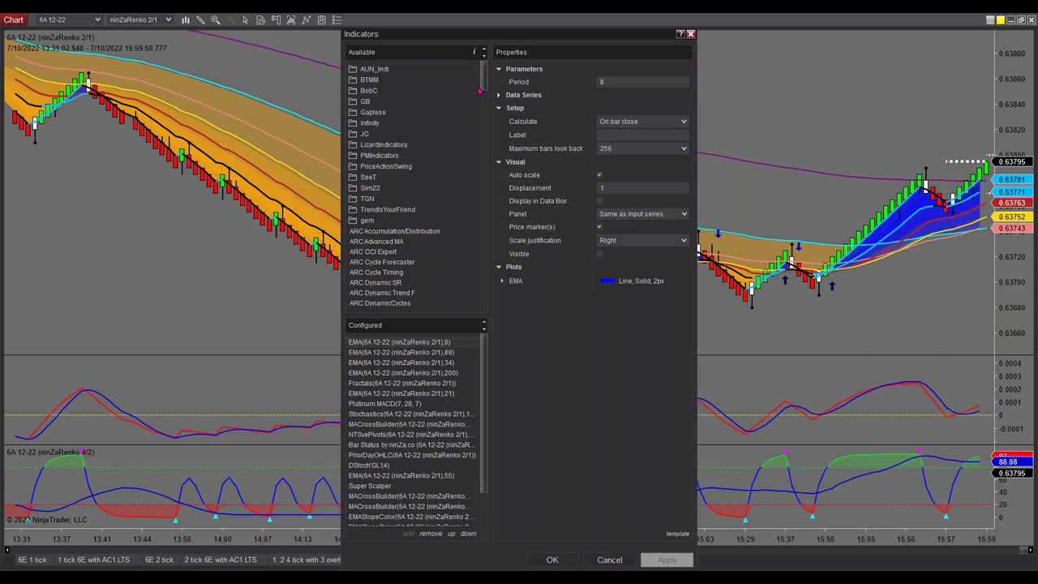
drag(482, 91, 483, 246)
click(372, 235)
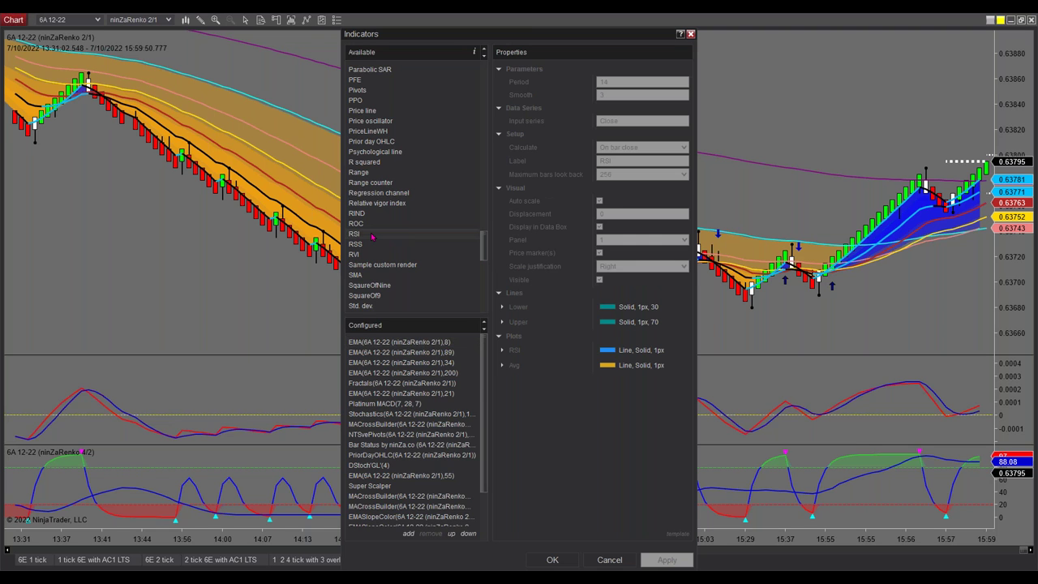
double_click(372, 235)
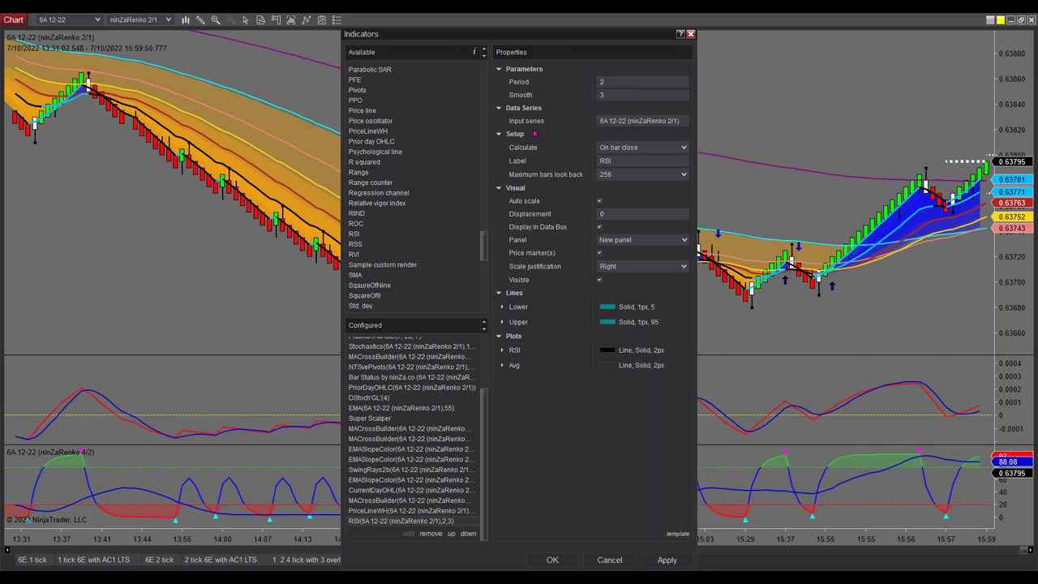
Base the RSI on the 6A 12-22 ninZaRenko 4/2 series in a new Overlay panel
click(640, 121)
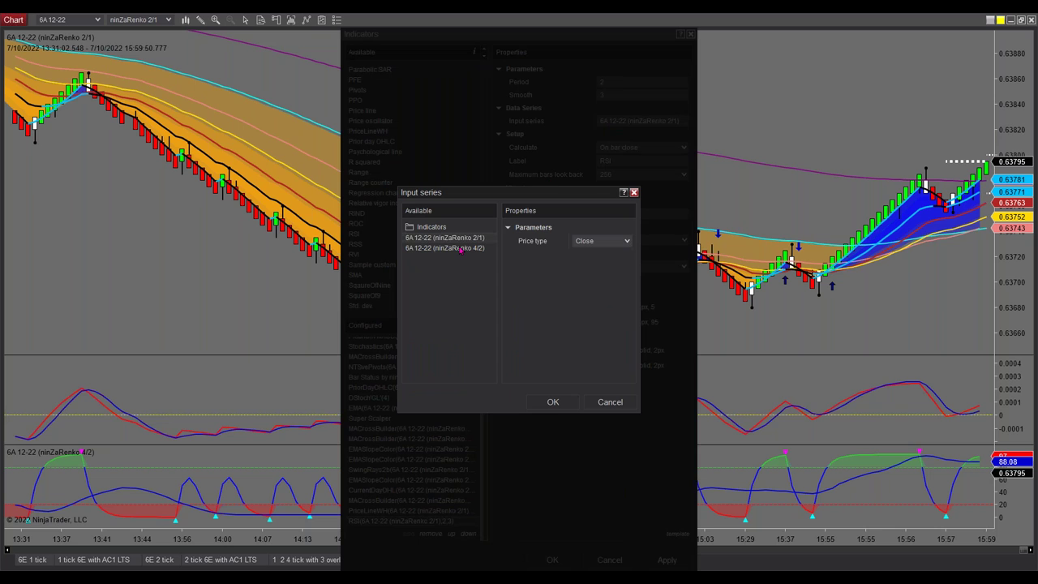
click(461, 248)
click(555, 401)
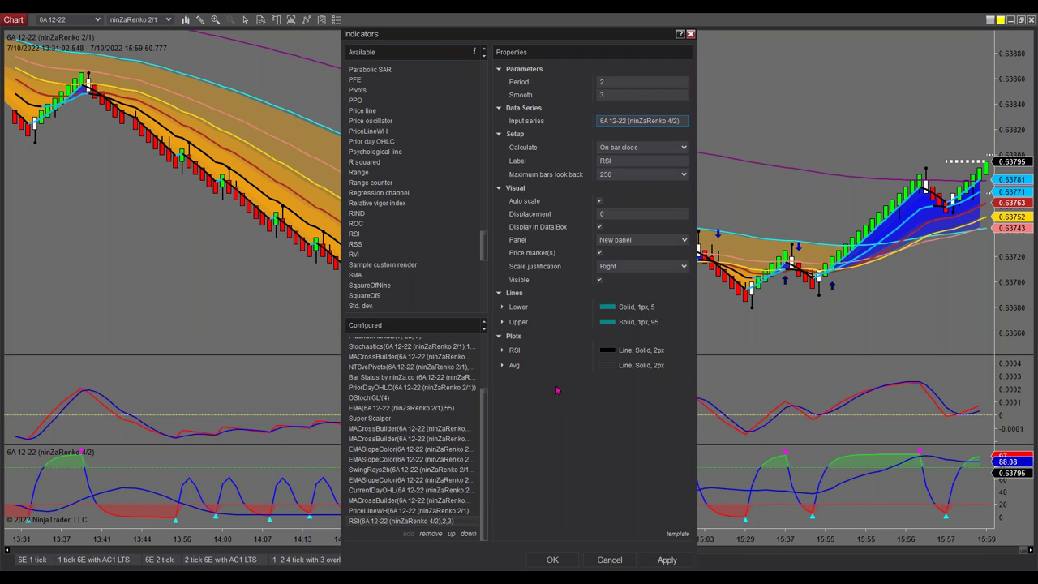
click(684, 241)
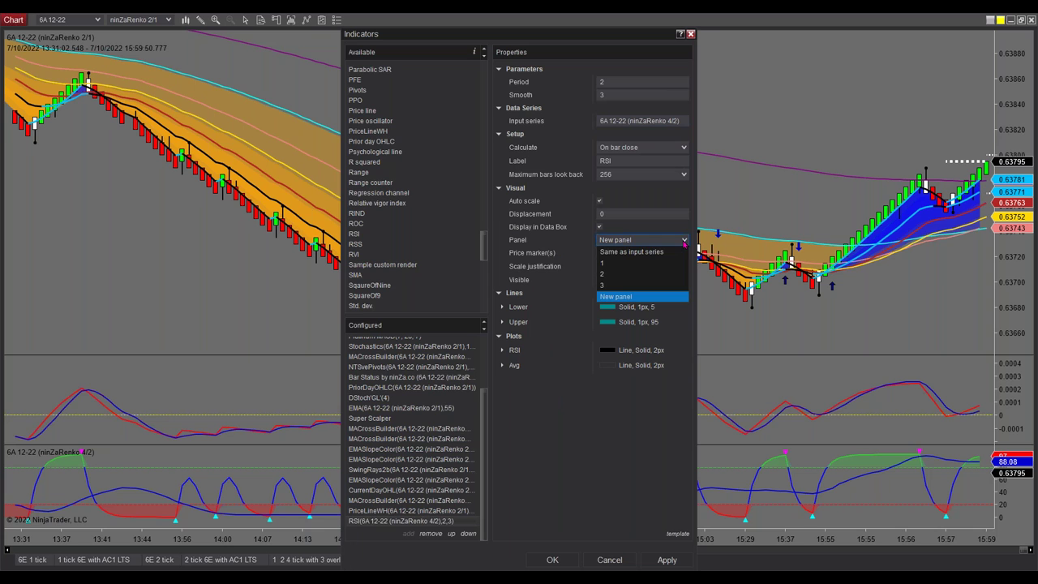
click(640, 297)
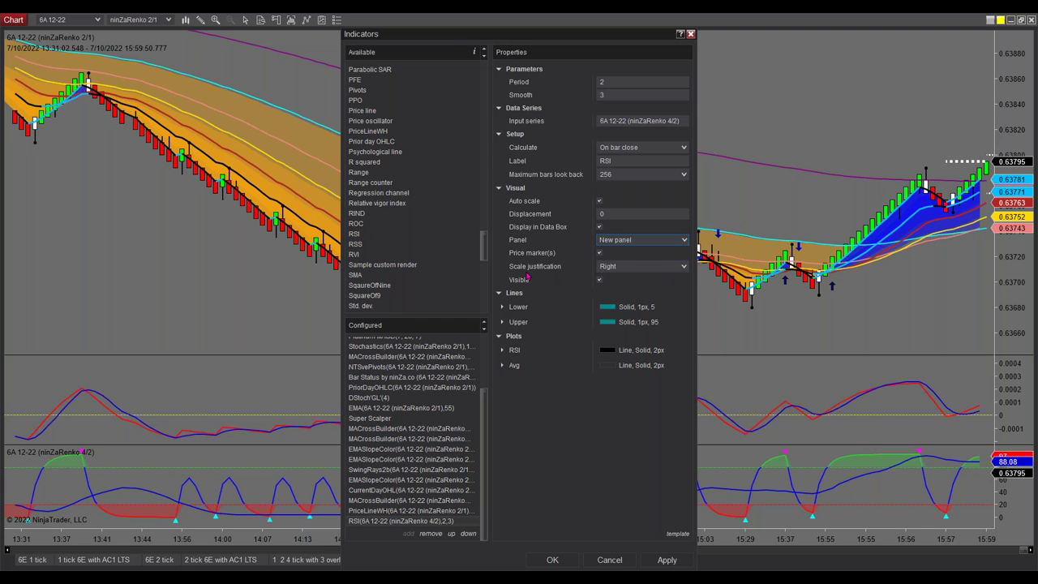
click(685, 268)
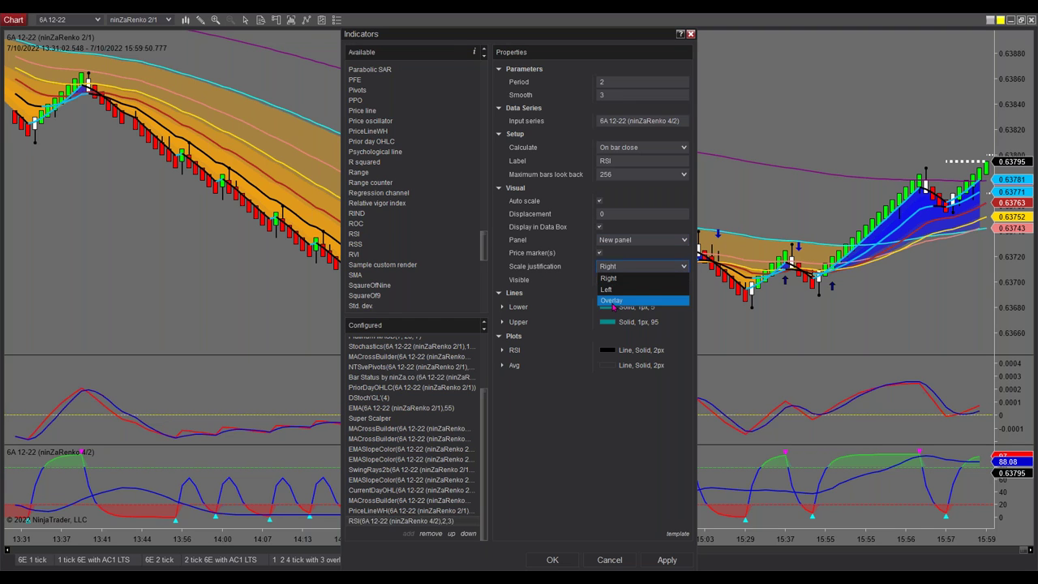
click(613, 302)
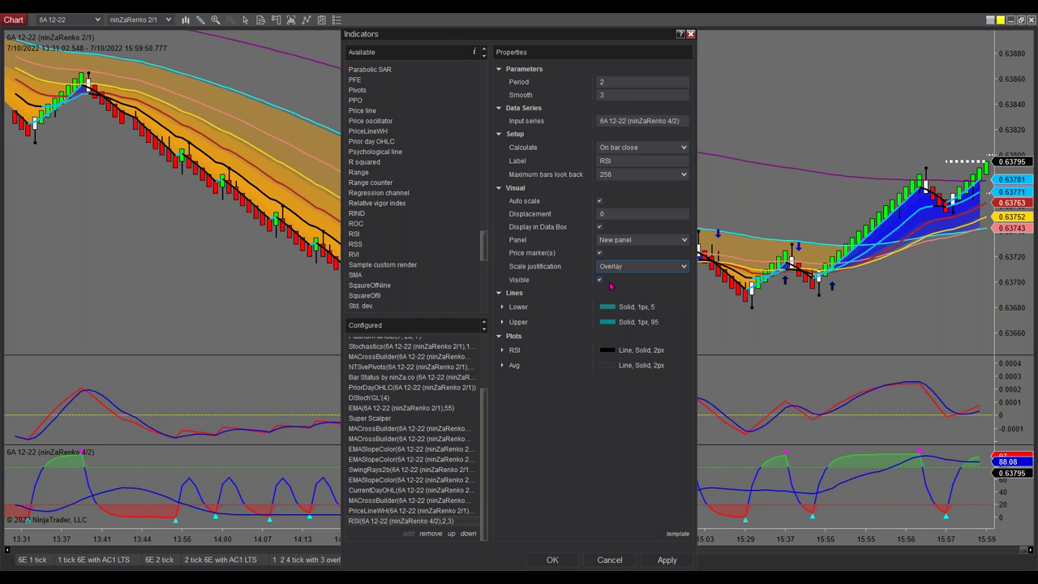
click(552, 559)
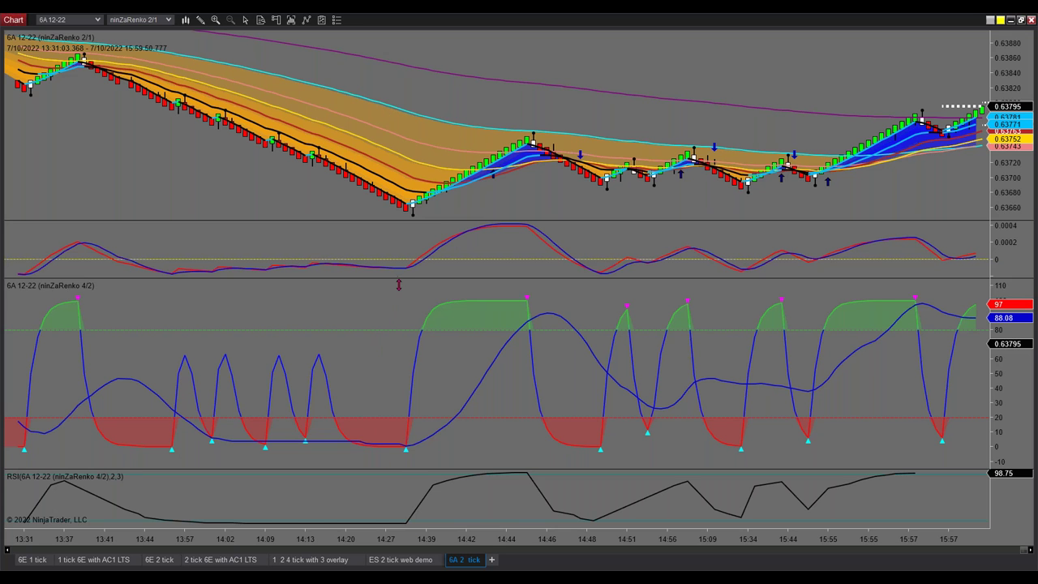
Enlarge the MACD oscillator panel and the price chart panel by moving their dividers
drag(398, 284, 395, 398)
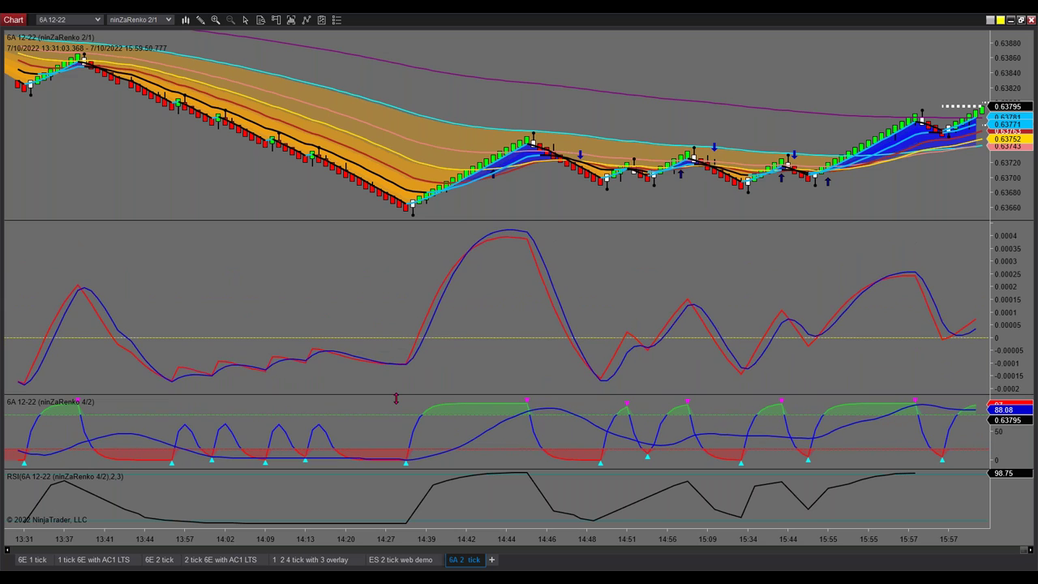
drag(443, 220, 441, 317)
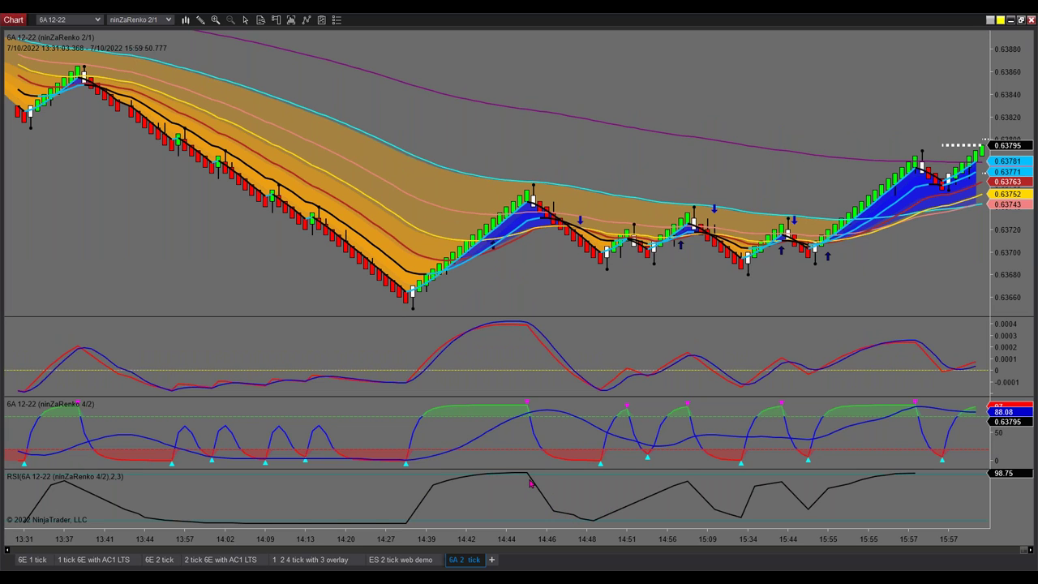
Scroll the 6A chart back to about 12:00–13:34, then switch to the 2 tick 6E with AC1 LTS chart
scroll(532, 419, up, 6)
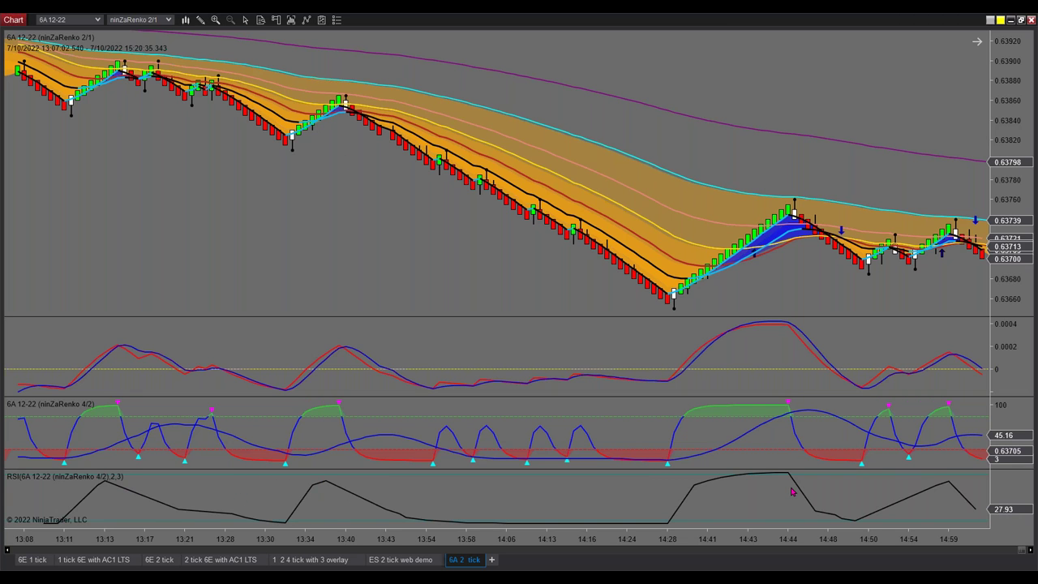
scroll(791, 489, up, 8)
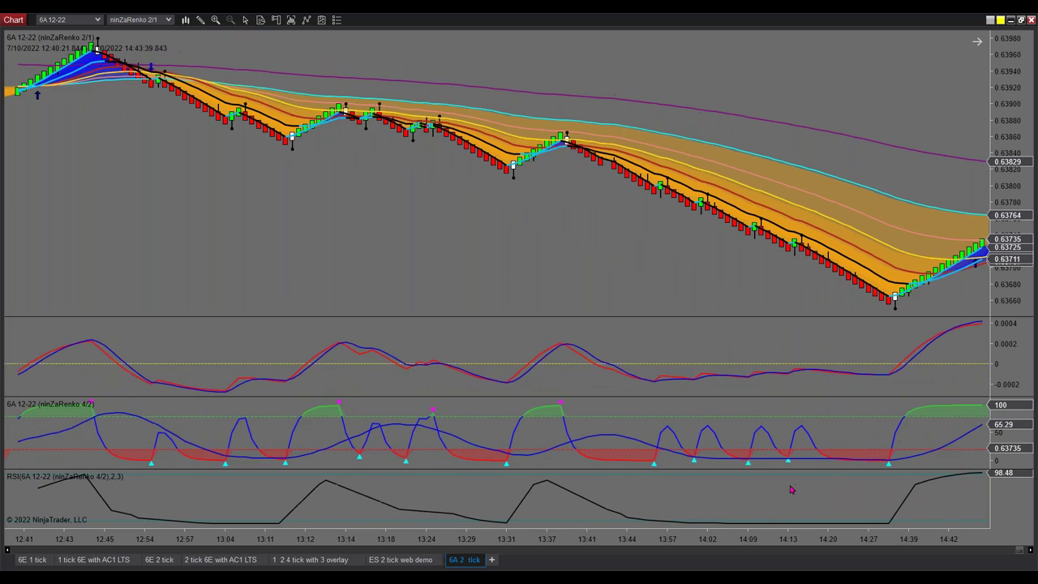
scroll(790, 488, up, 6)
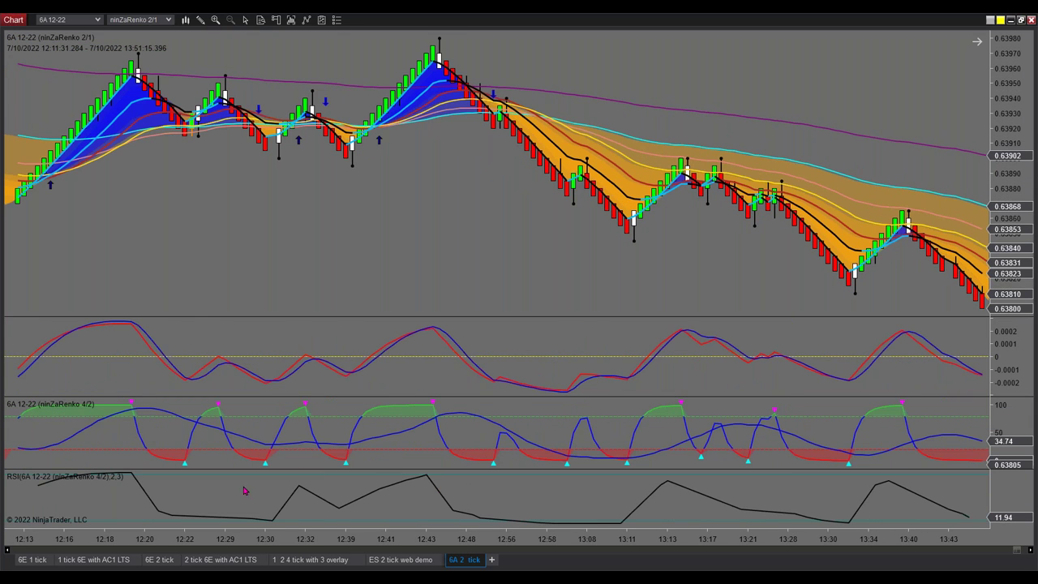
scroll(218, 500, up, 3)
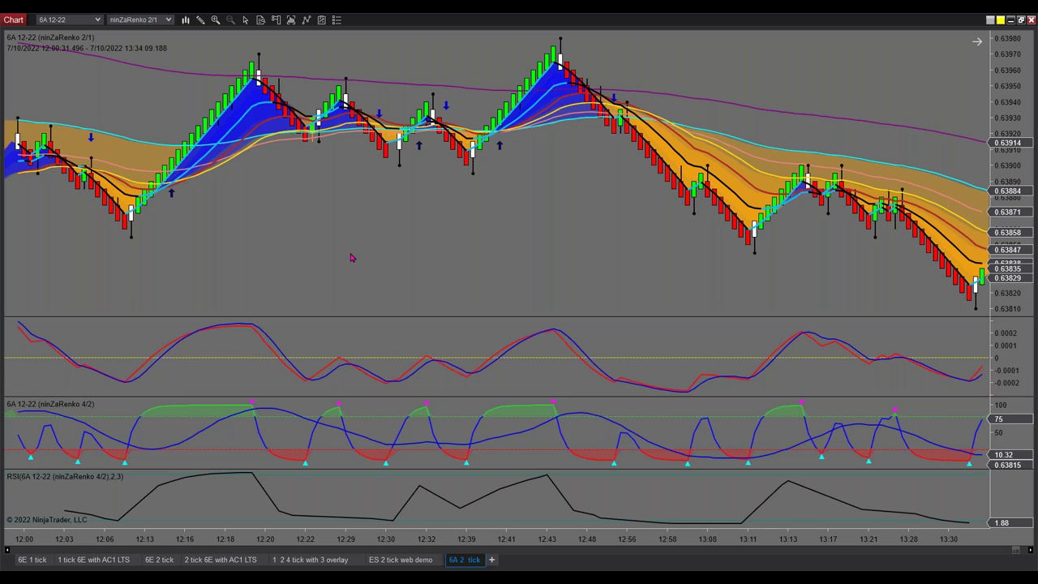
click(231, 563)
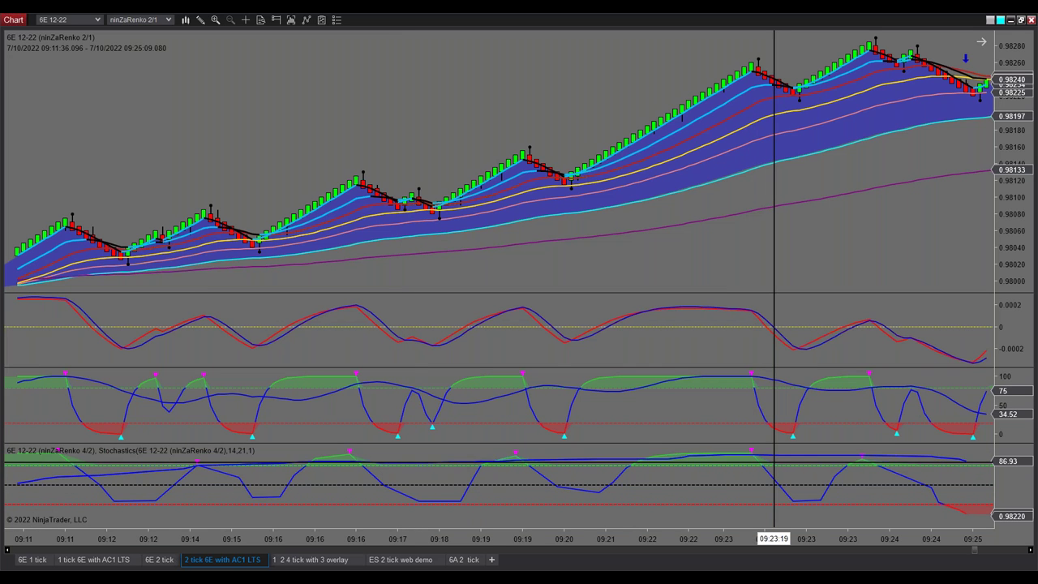
Scroll the 6E chart back in time to around 07:35–07:41
scroll(403, 199, up, 3)
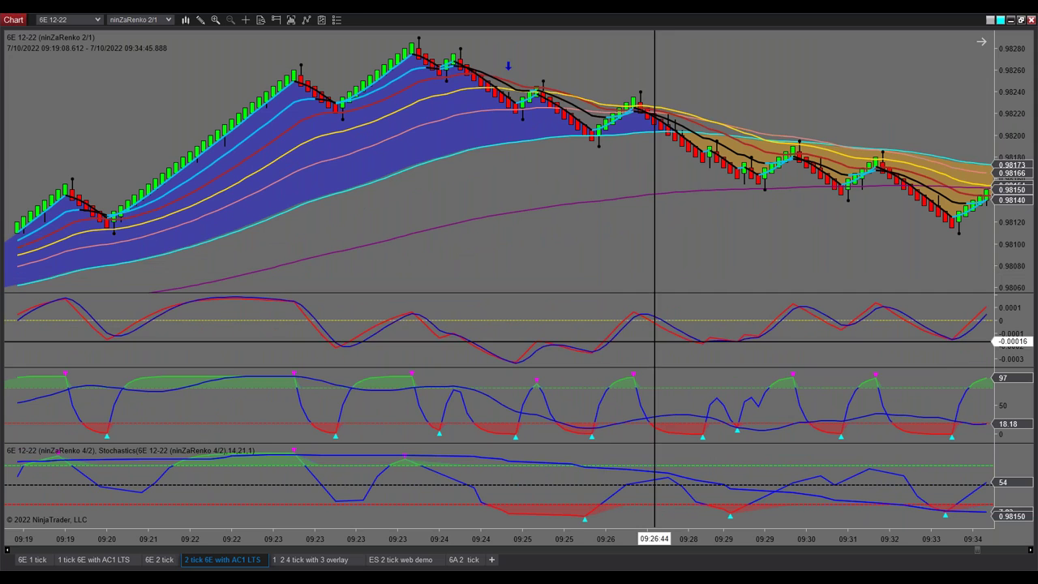
drag(979, 551, 931, 551)
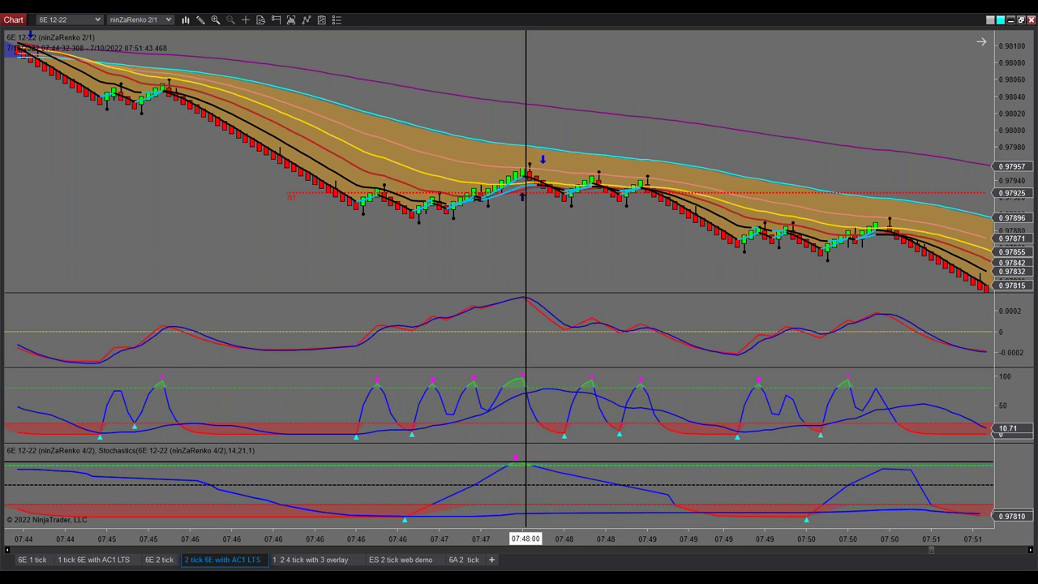
scroll(526, 243, up, 5)
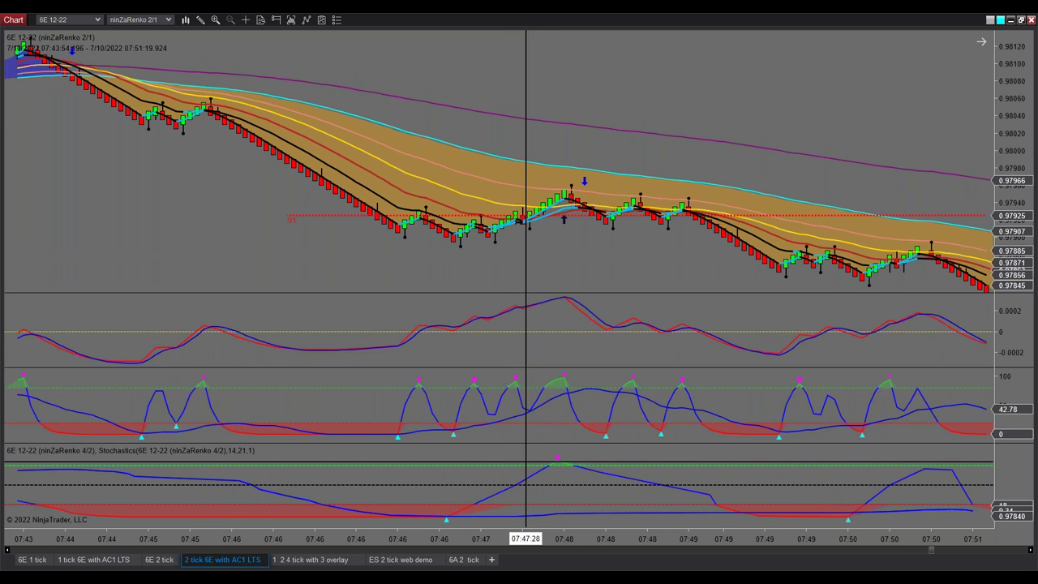
scroll(908, 515, up, 5)
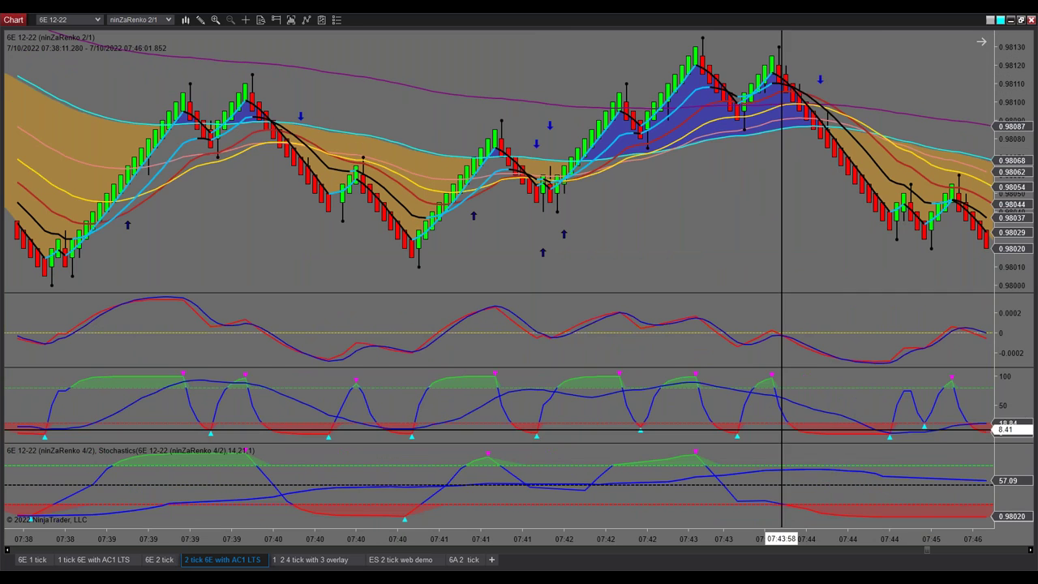
scroll(451, 373, up, 3)
scroll(451, 373, up, 4)
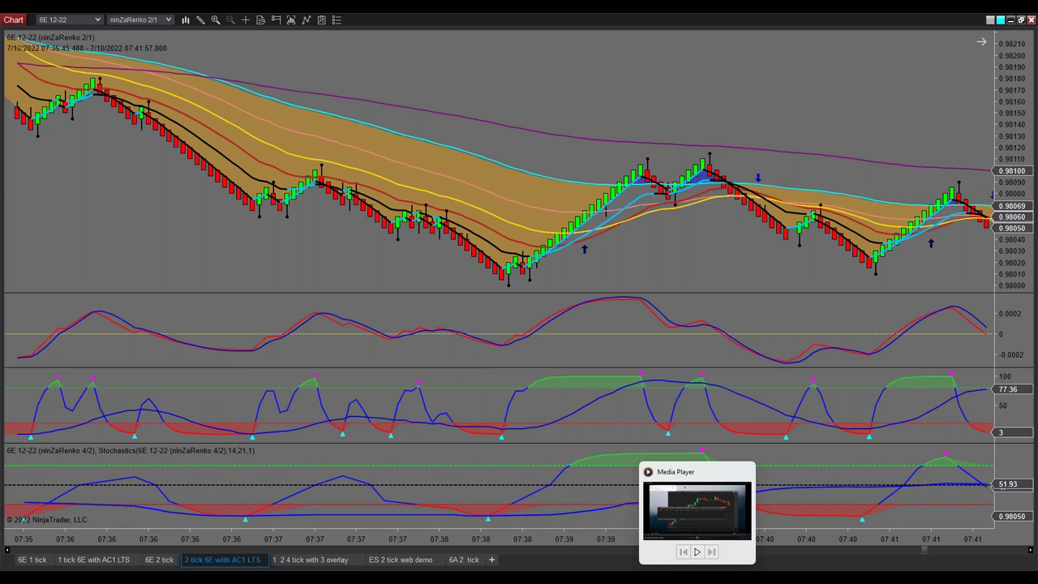
mouse_move(649, 577)
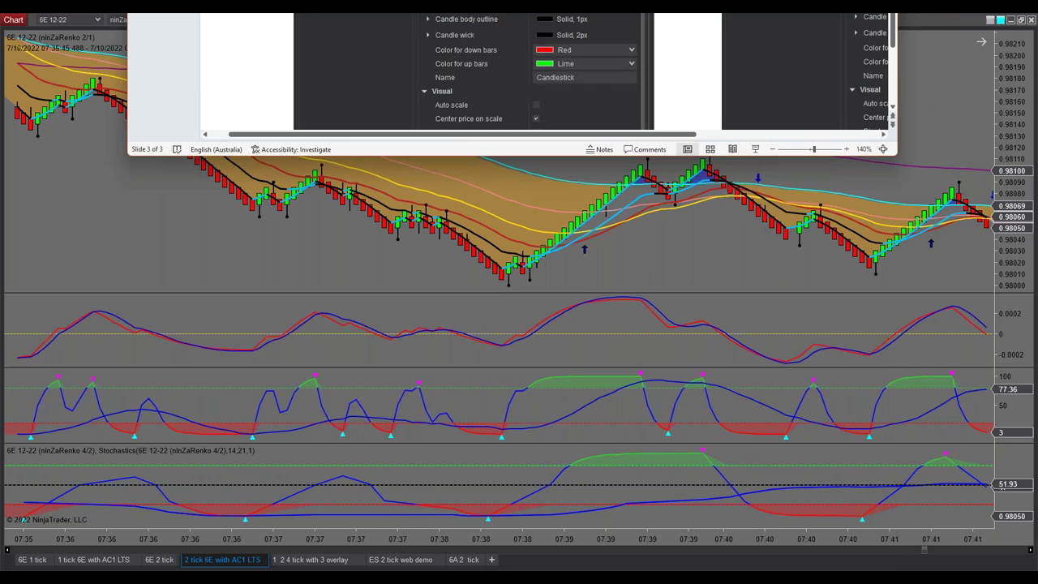
Maximize PowerPoint so slide 3's 2/1 Red/Lime versus 4/2 Transparent Overlay series settings fill the screen
drag(847, 0, 831, 95)
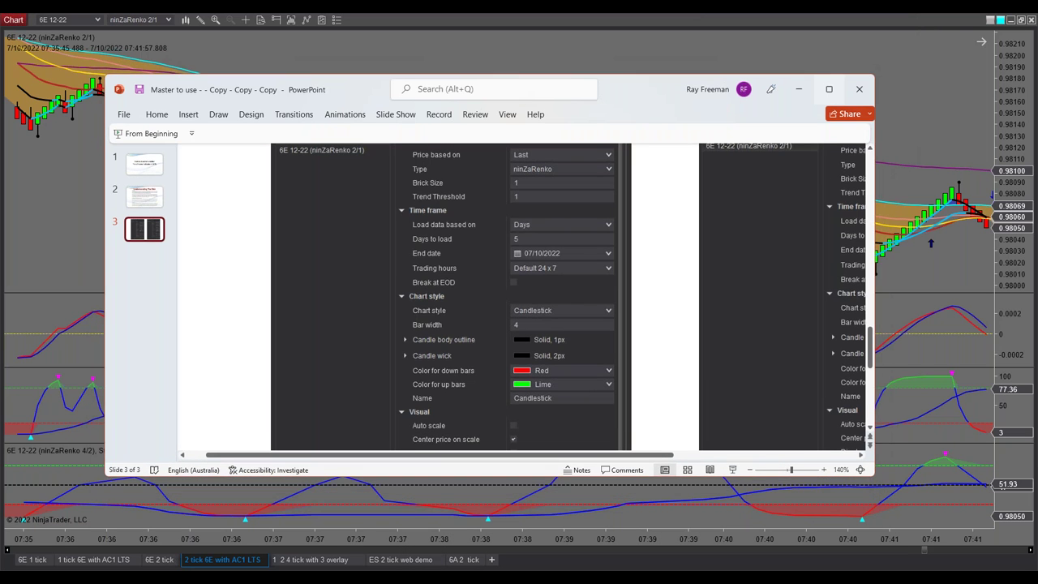
click(828, 90)
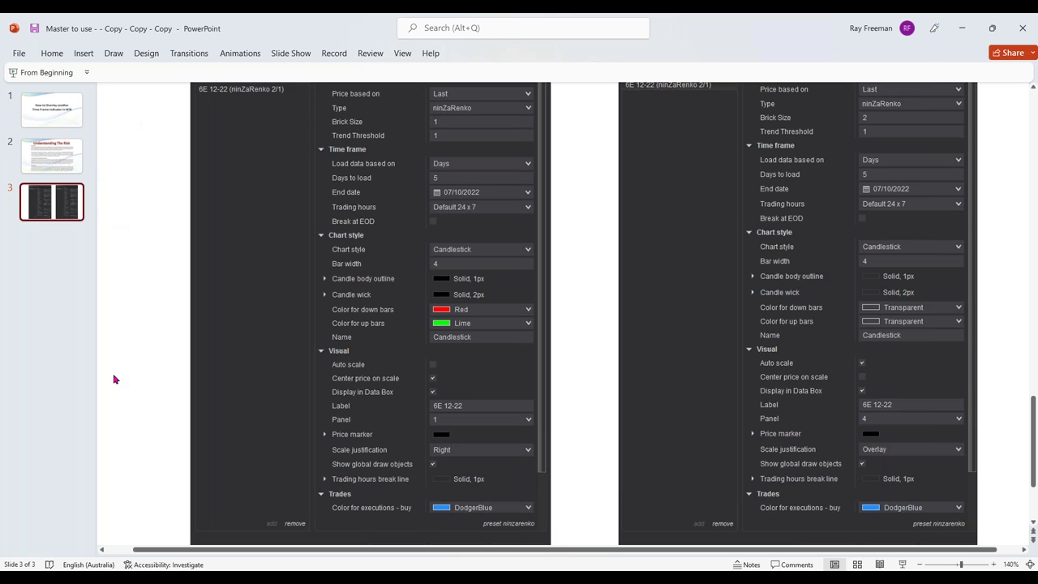
Select the slide 1 thumbnail, 'How to Overlay another Time Frame Indicator in NT8'
click(69, 120)
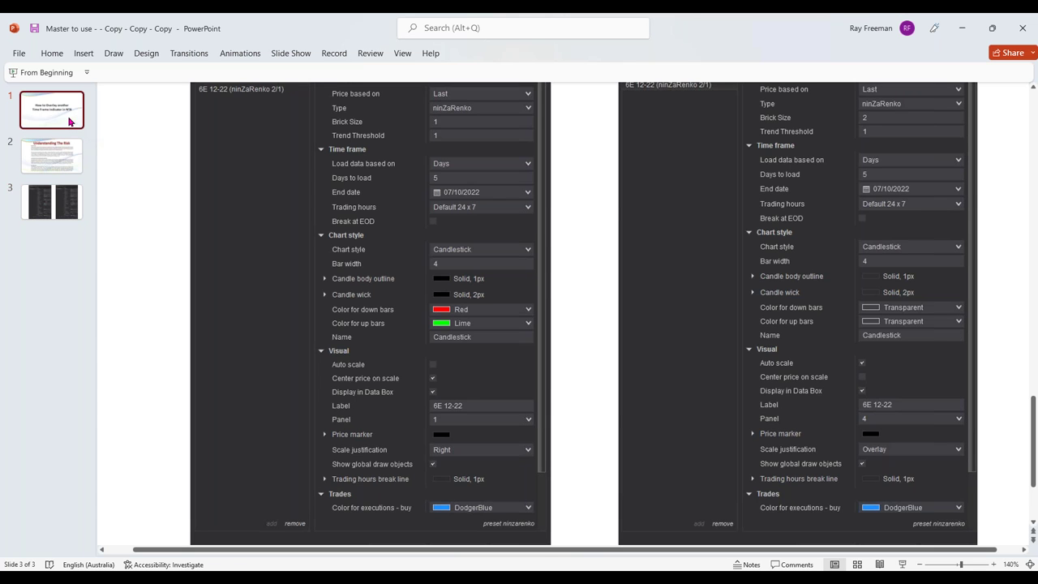